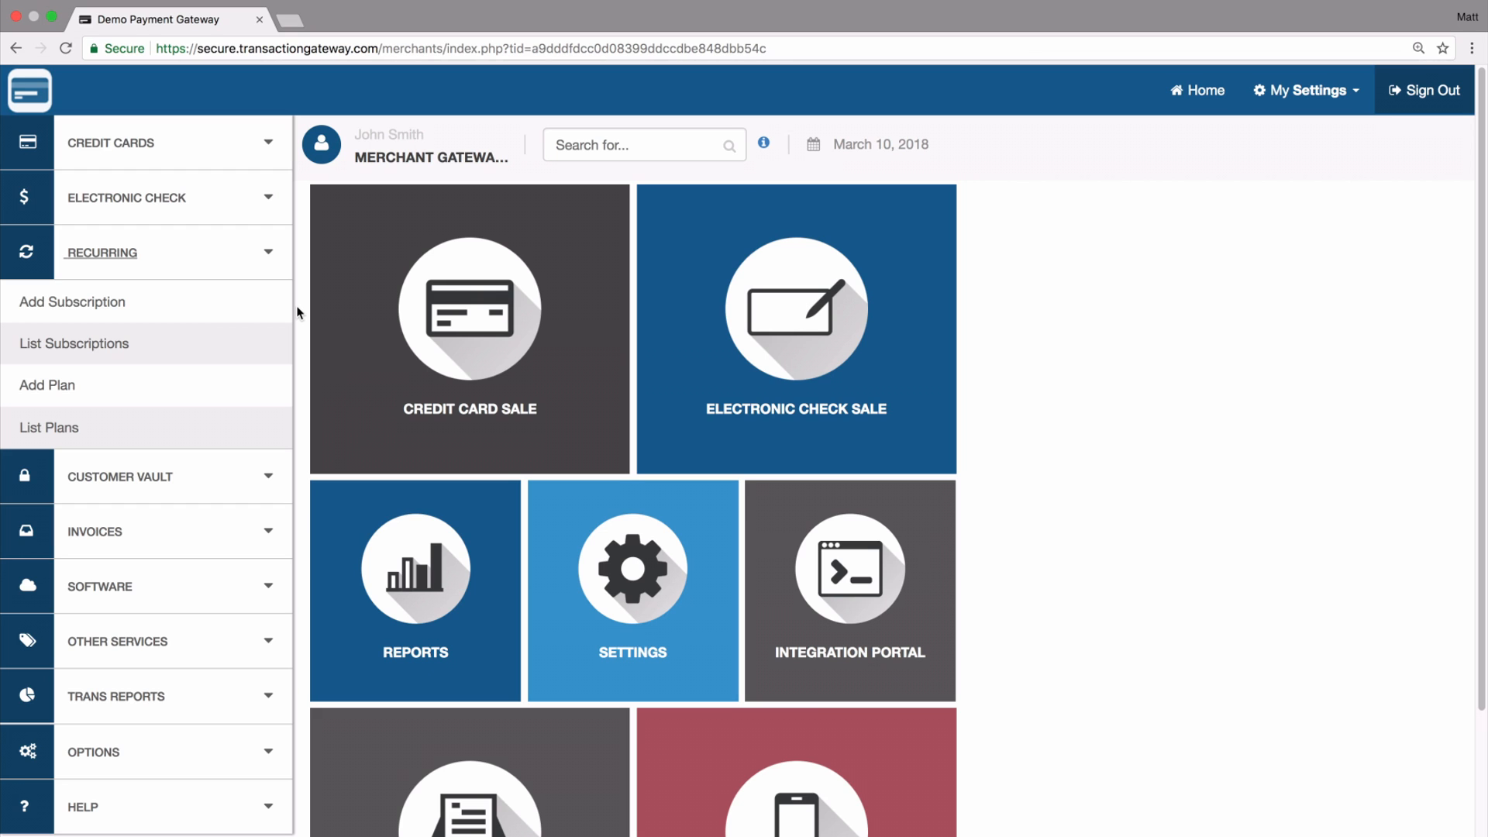
- Start a new recurring billing plan and set the amount to charge each time to $10.00
left_click(15, 392)
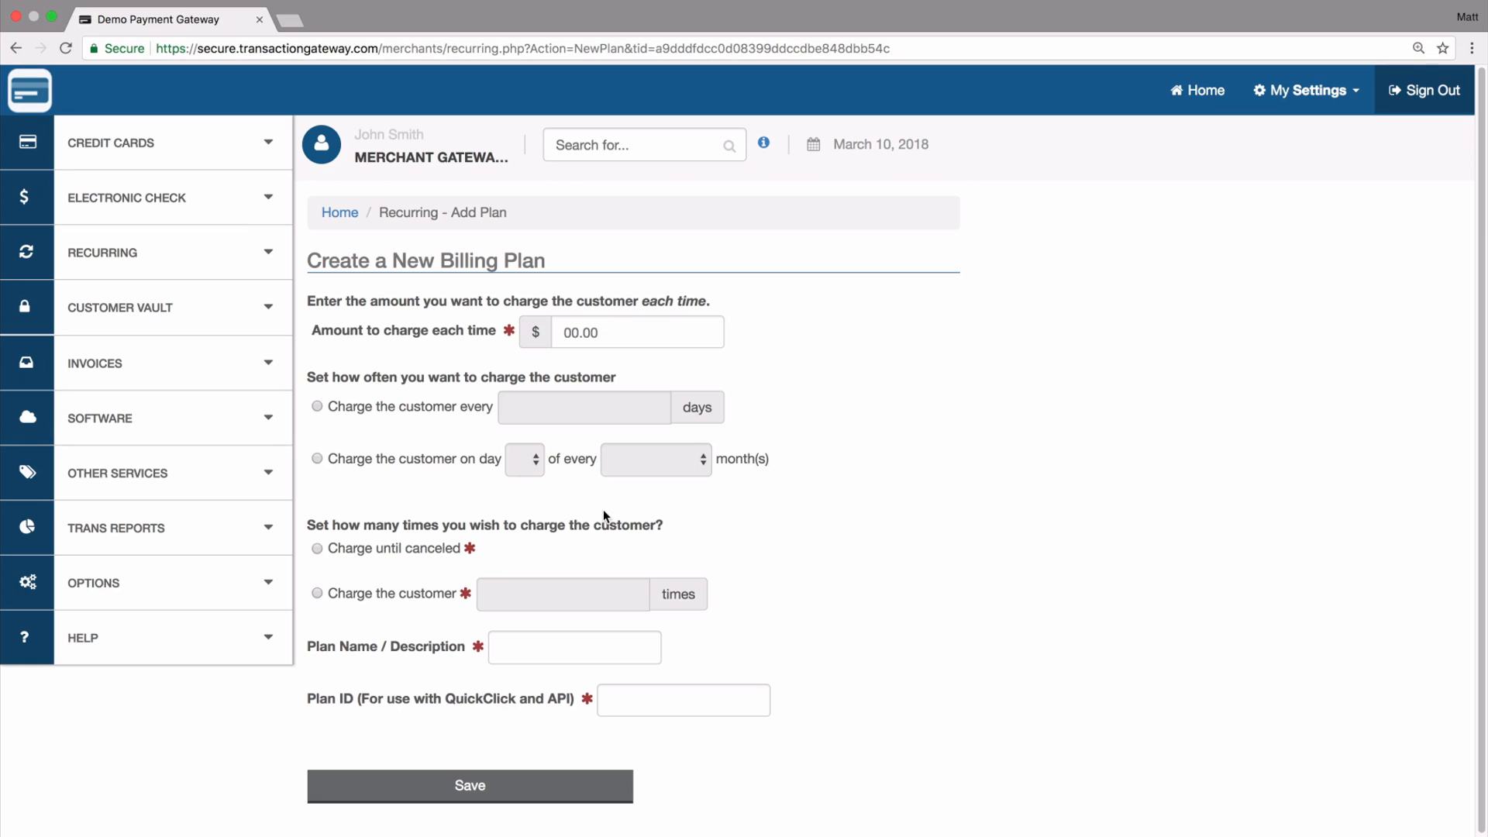
left_click(595, 331)
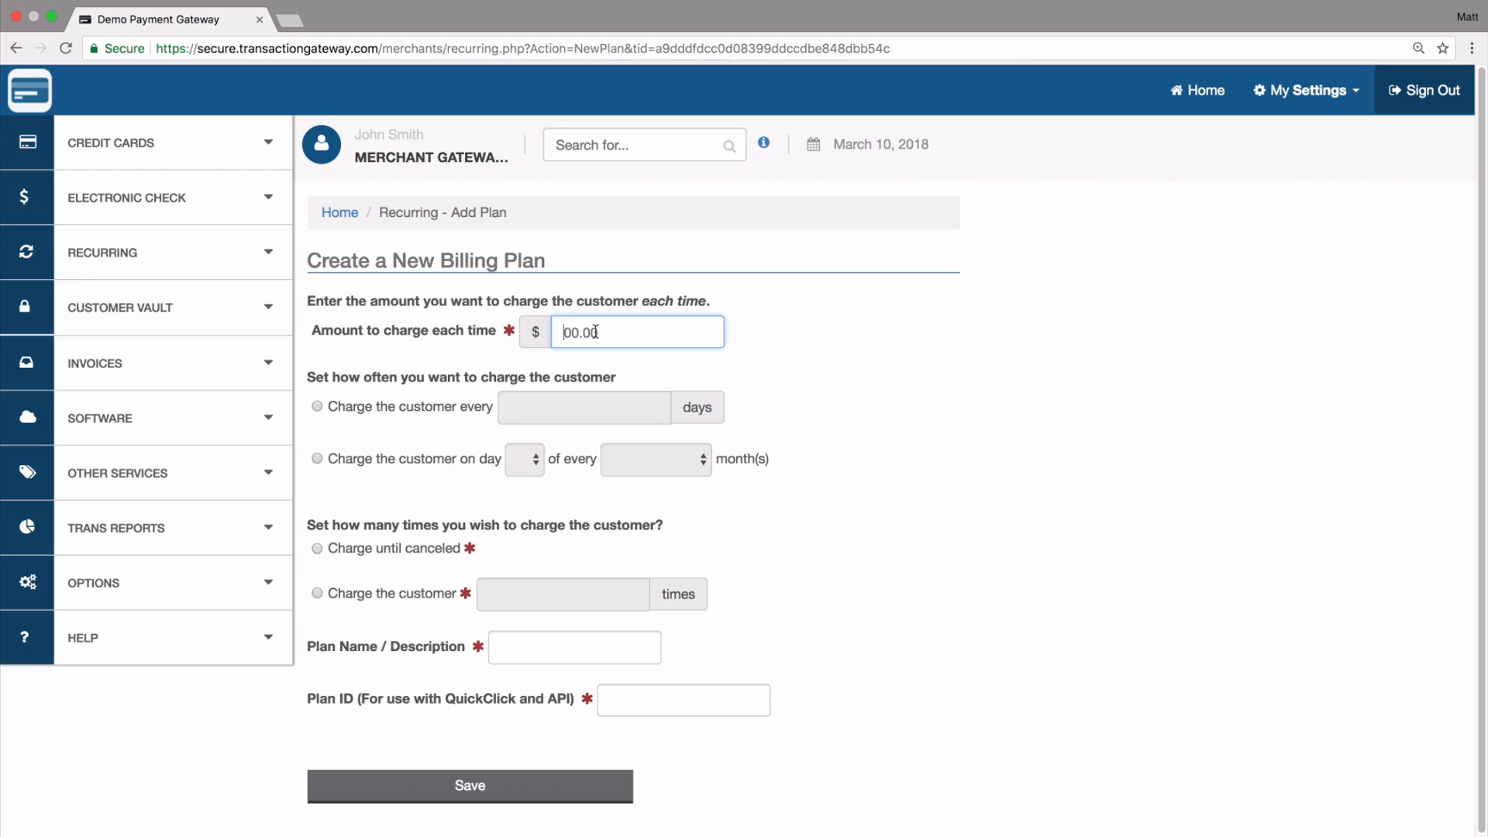
type("10.00")
- Set the billing plan to charge the customer every 30 days
left_click(328, 410)
left_click(531, 411)
type("30")
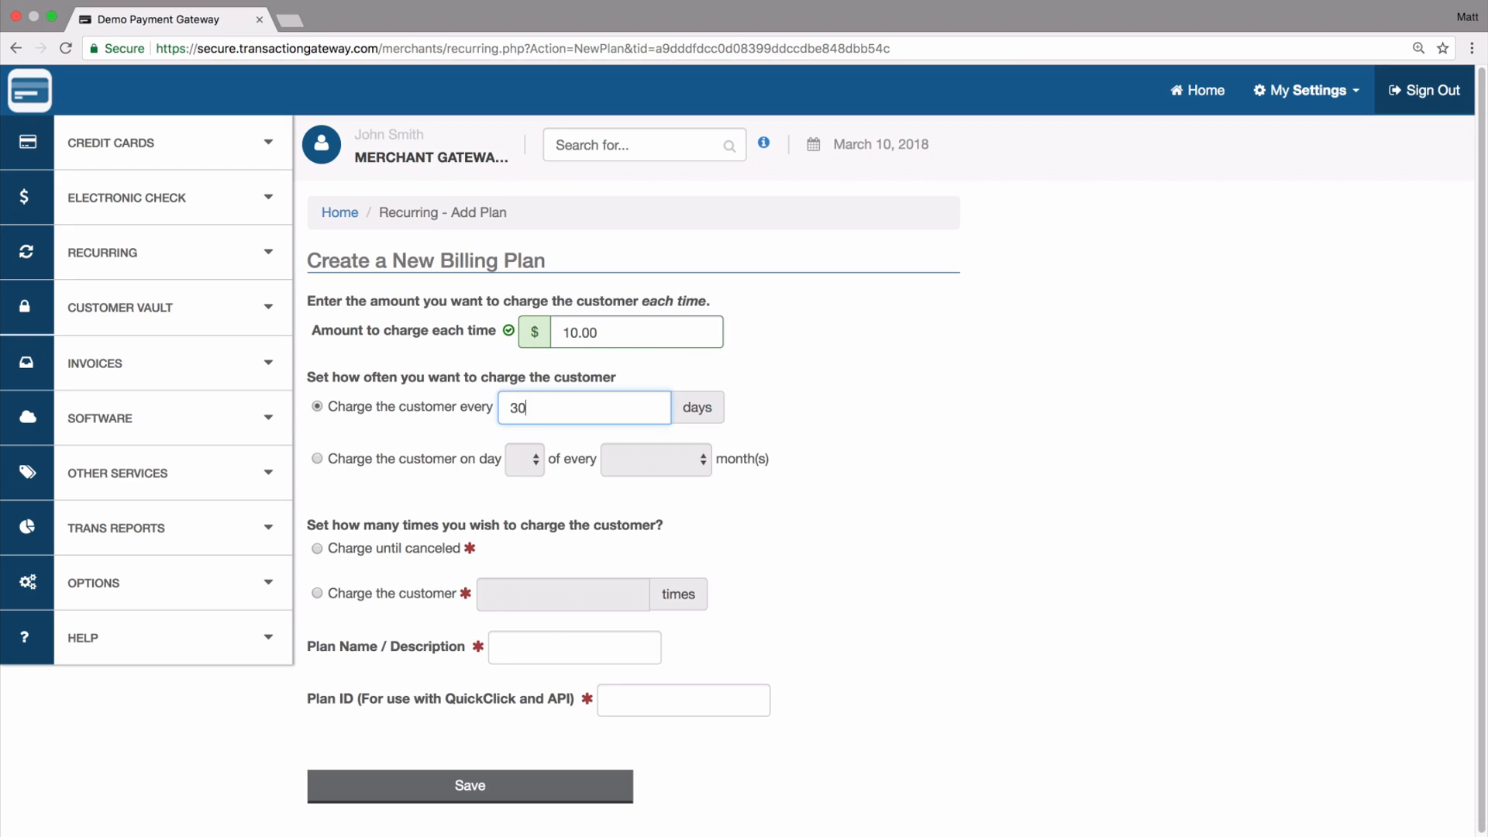
- Set the plan to charge the customer on day 1 of every 1 month
left_click(320, 460)
left_click(526, 463)
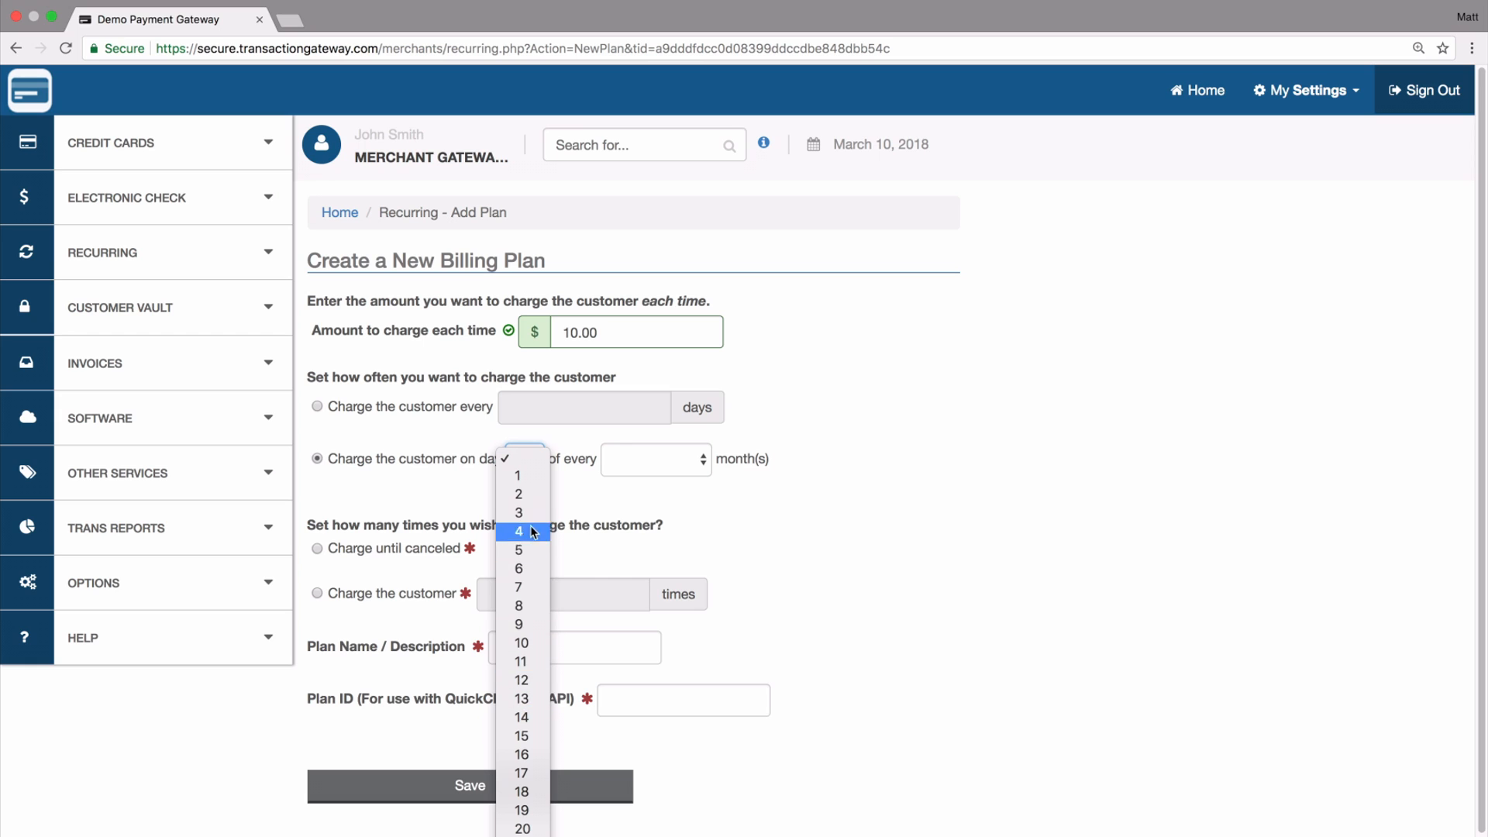
left_click(539, 476)
left_click(677, 460)
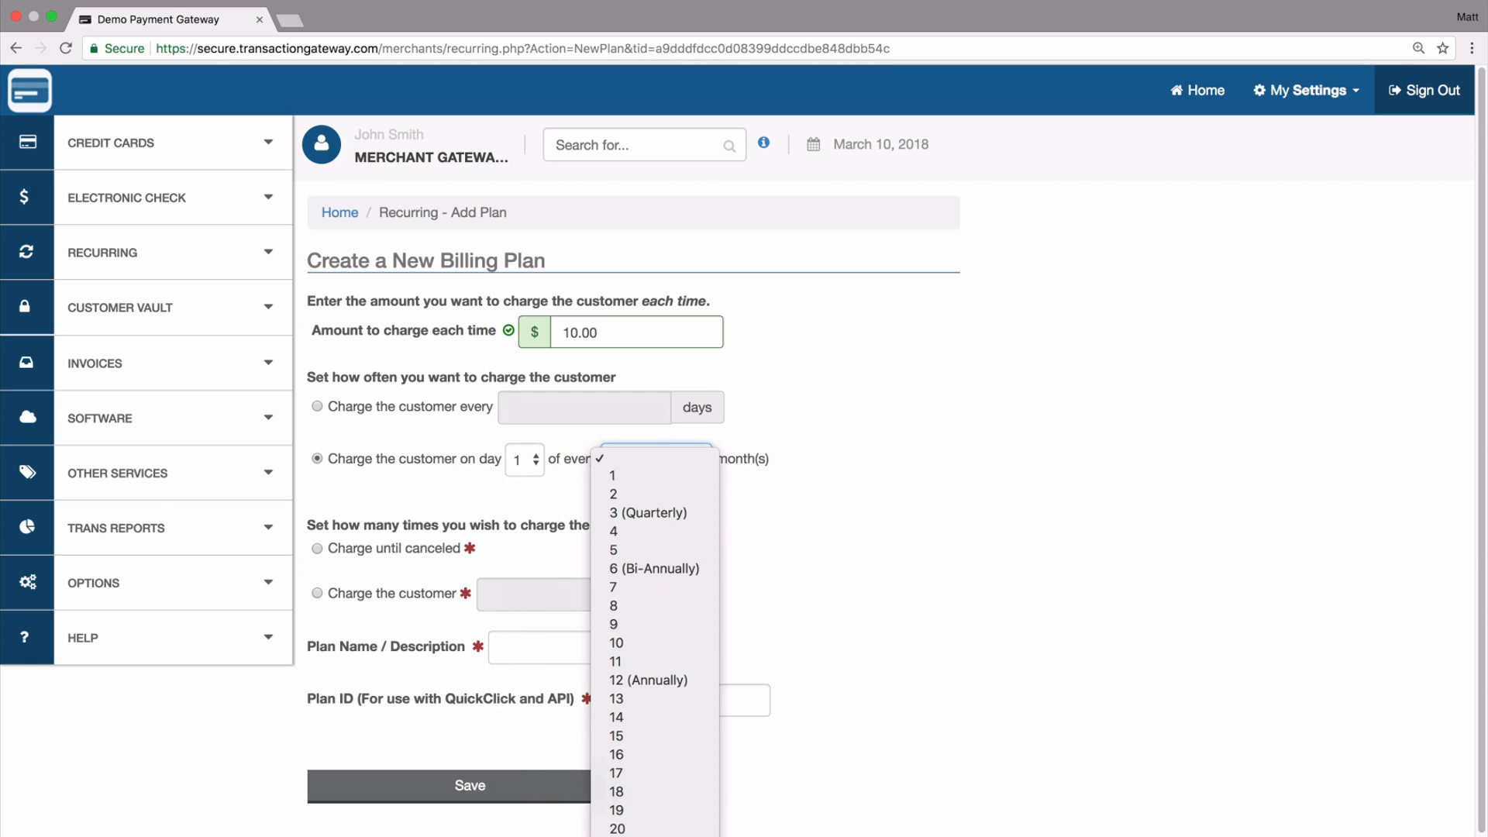
left_click(647, 476)
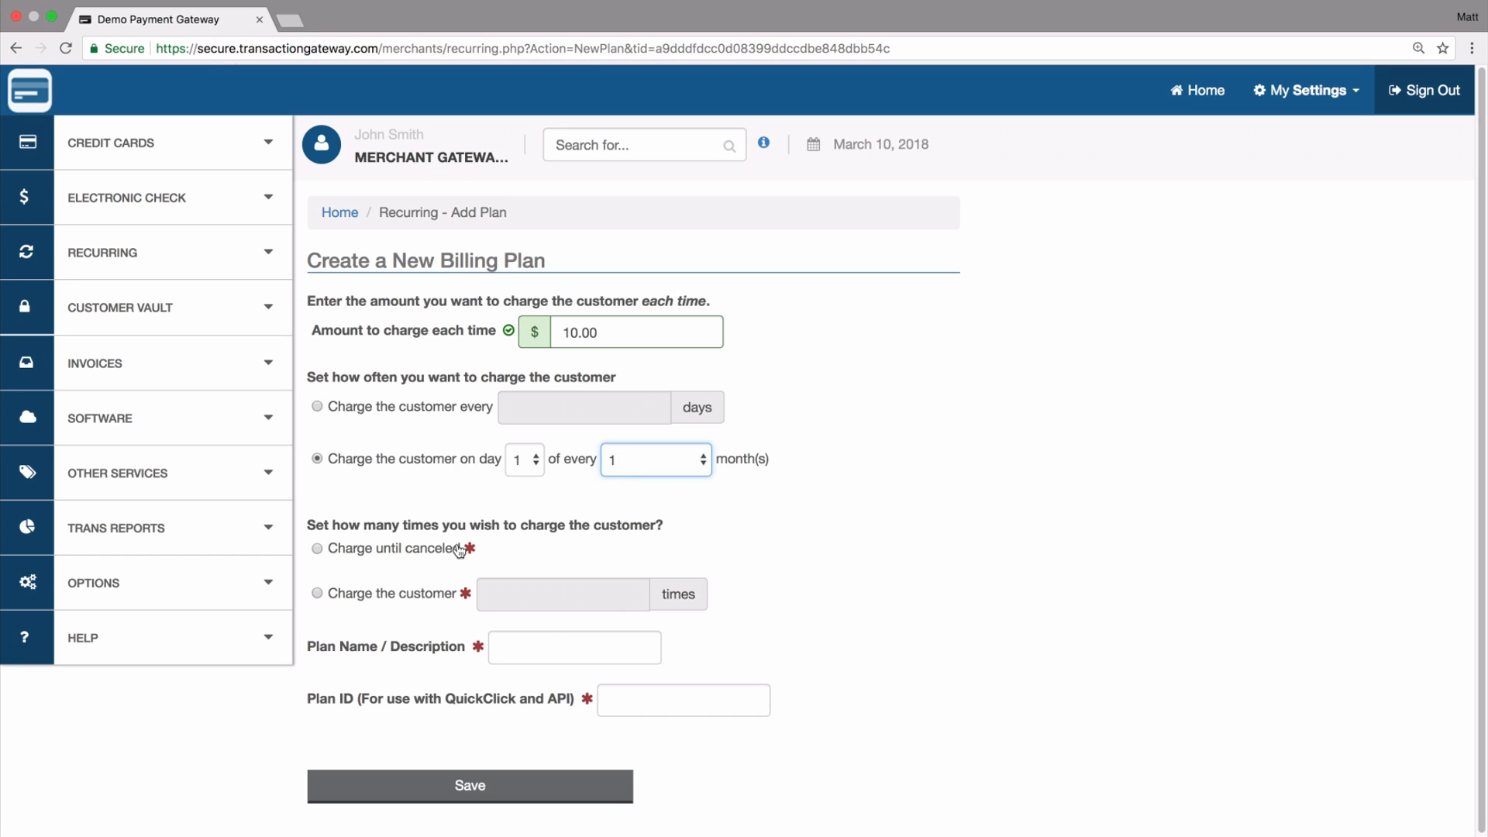
- Set the number of charges so that the customer is charged until canceled
left_click(399, 594)
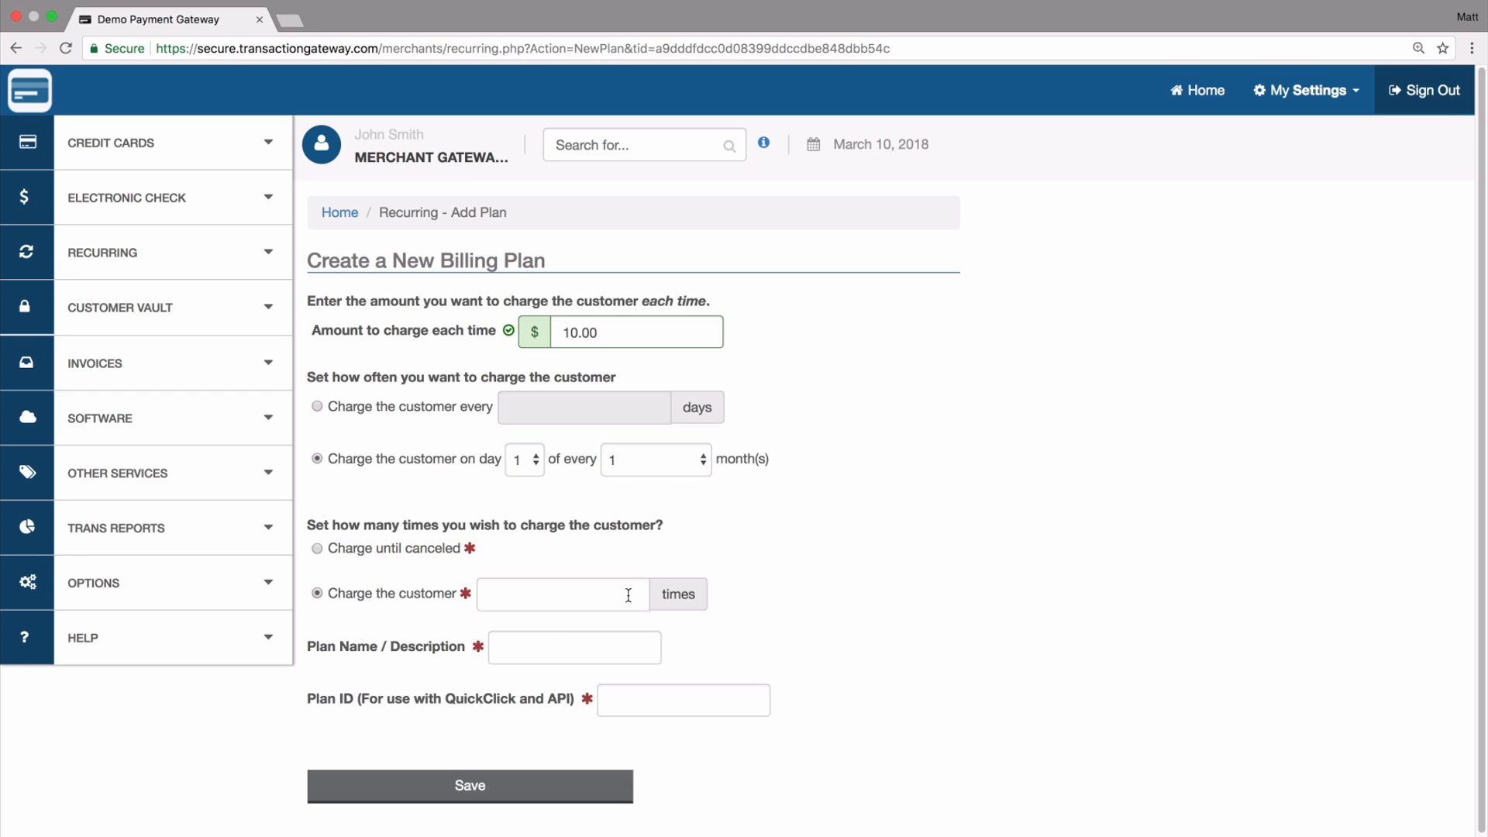
left_click(551, 590)
left_click(411, 549)
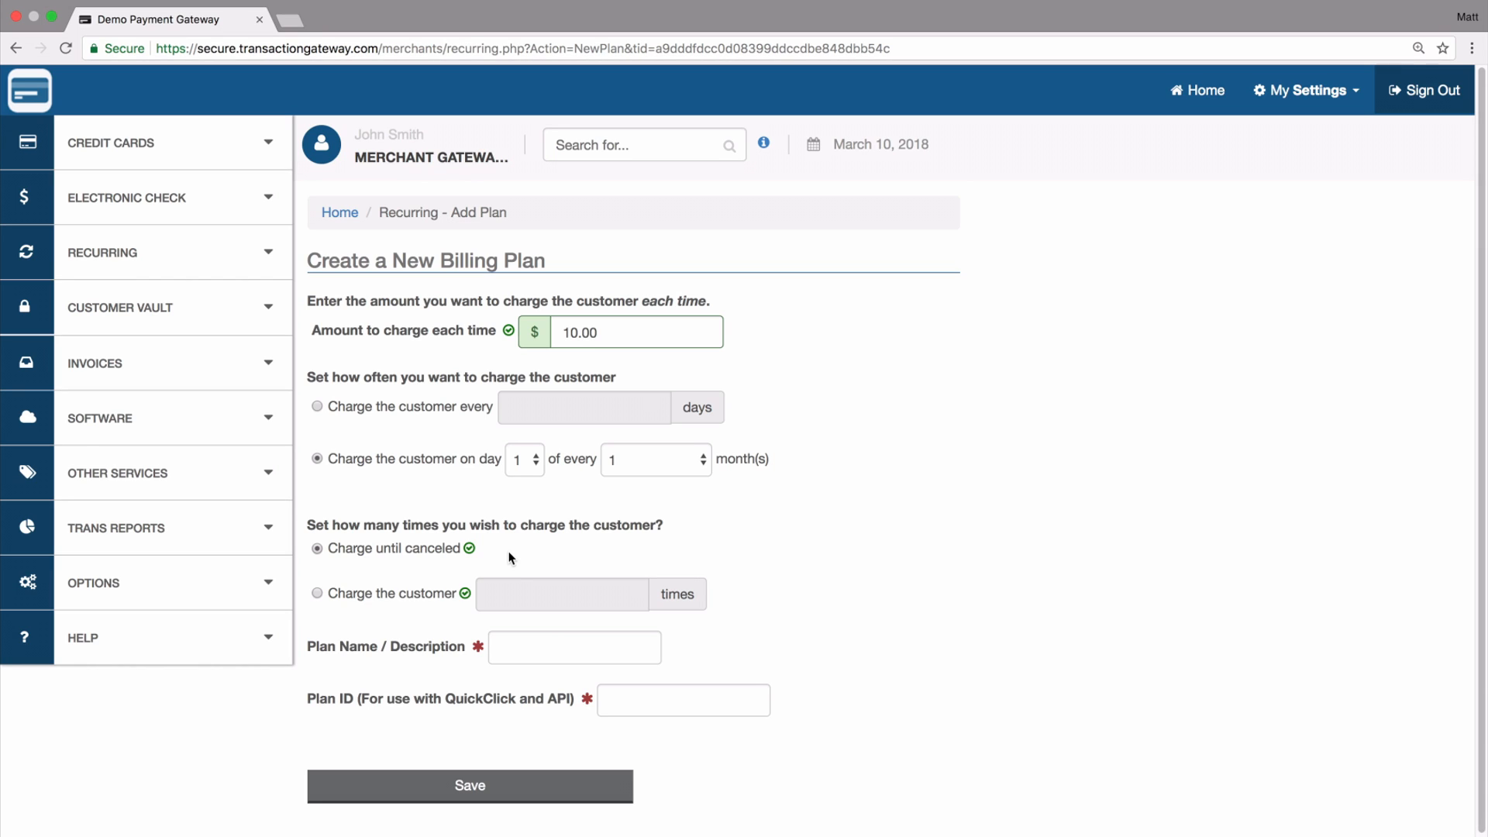
- Name the plan "Test Plan", give it the plan ID "testplan", and save it
left_click(567, 646)
type("Test Plan")
key("Tab")
type("testplan")
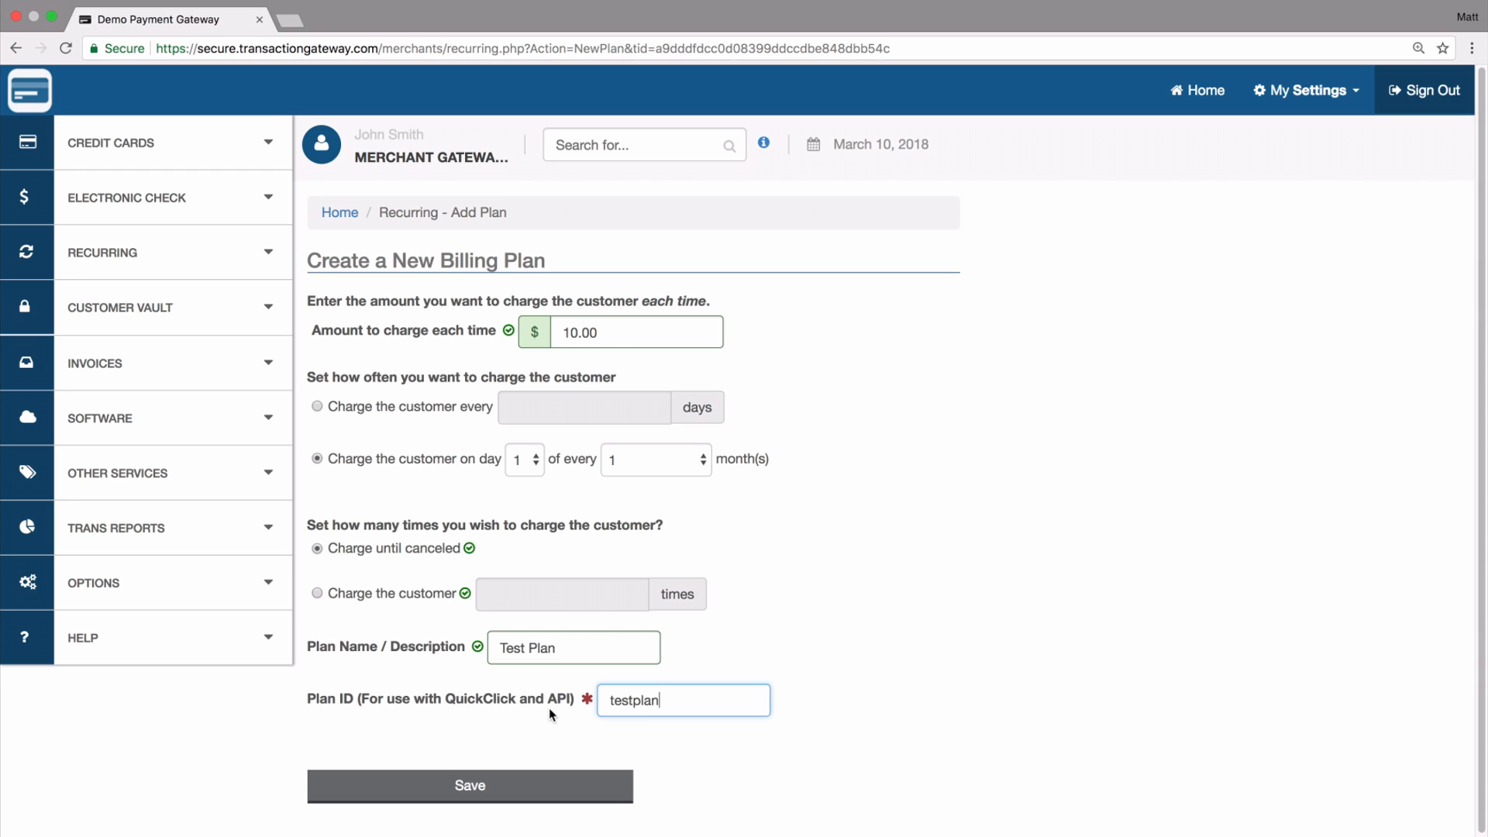
left_click(611, 728)
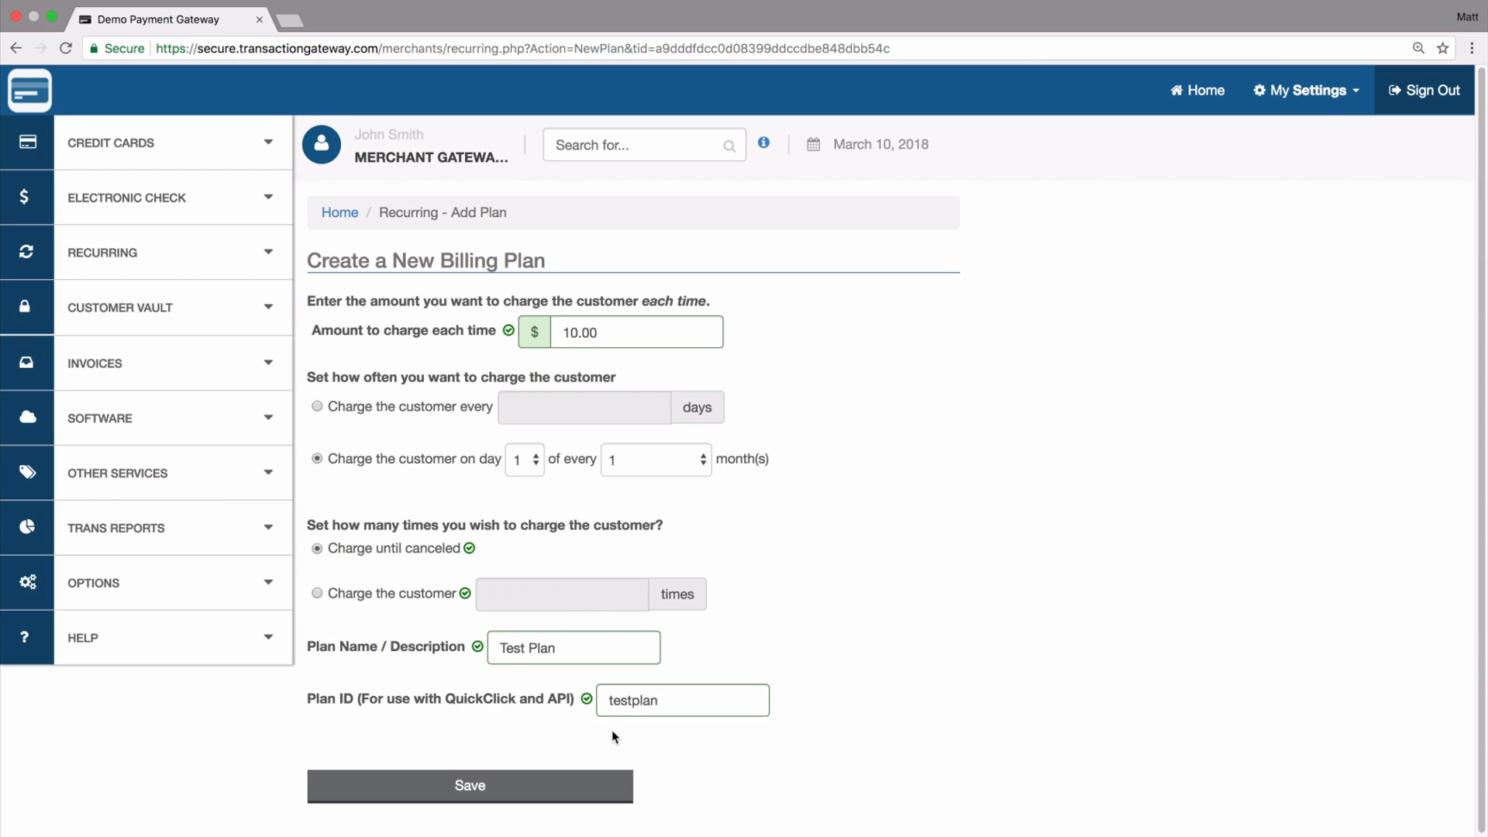
left_click(484, 779)
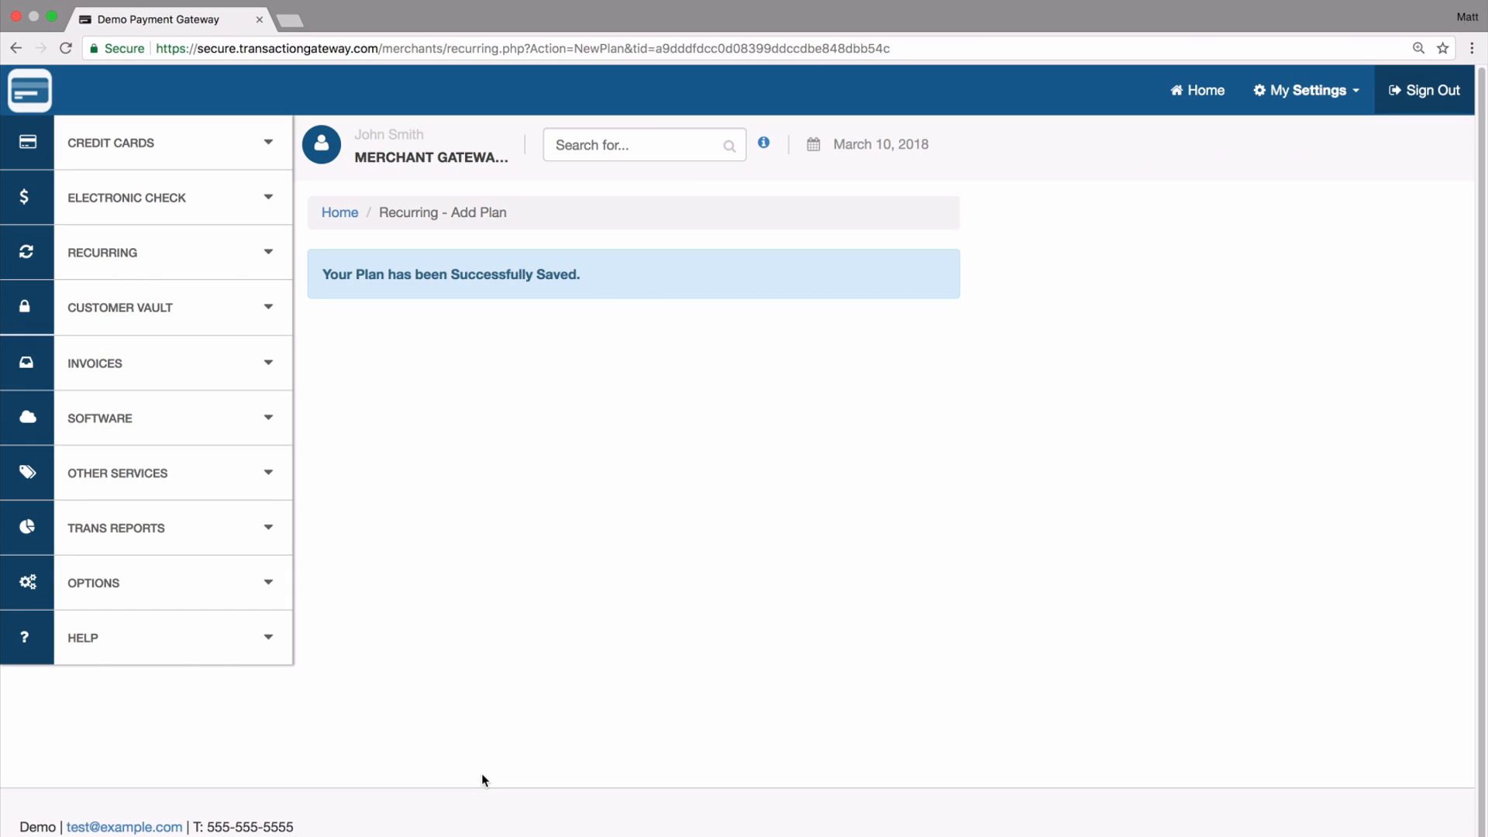
- Open the list of recurring plans to check the saved plan's billing cycle and amount
left_click(131, 265)
left_click(84, 429)
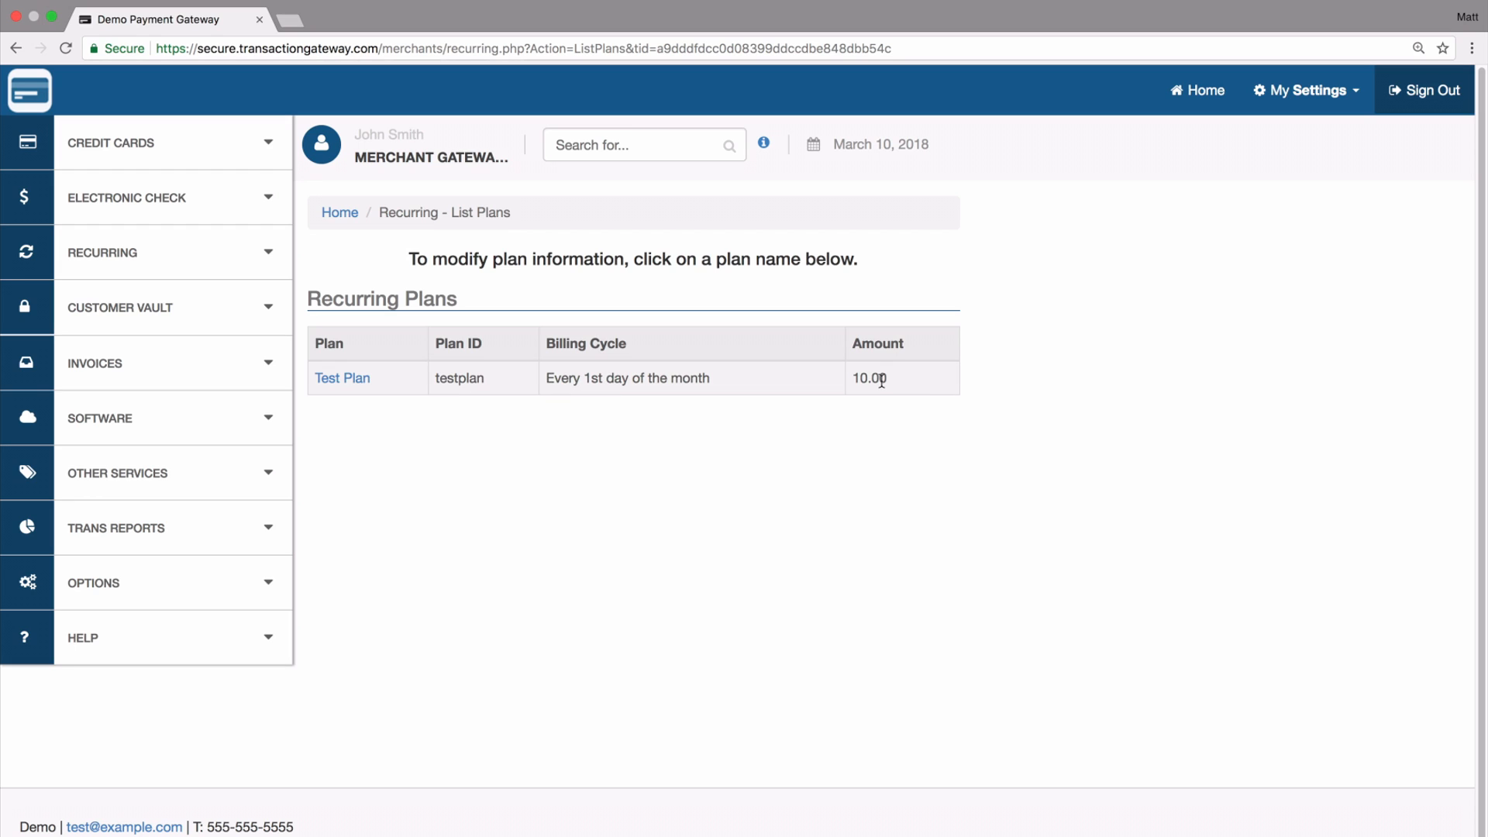
- Start adding a recurring subscription with credit card as the transaction type
left_click(240, 253)
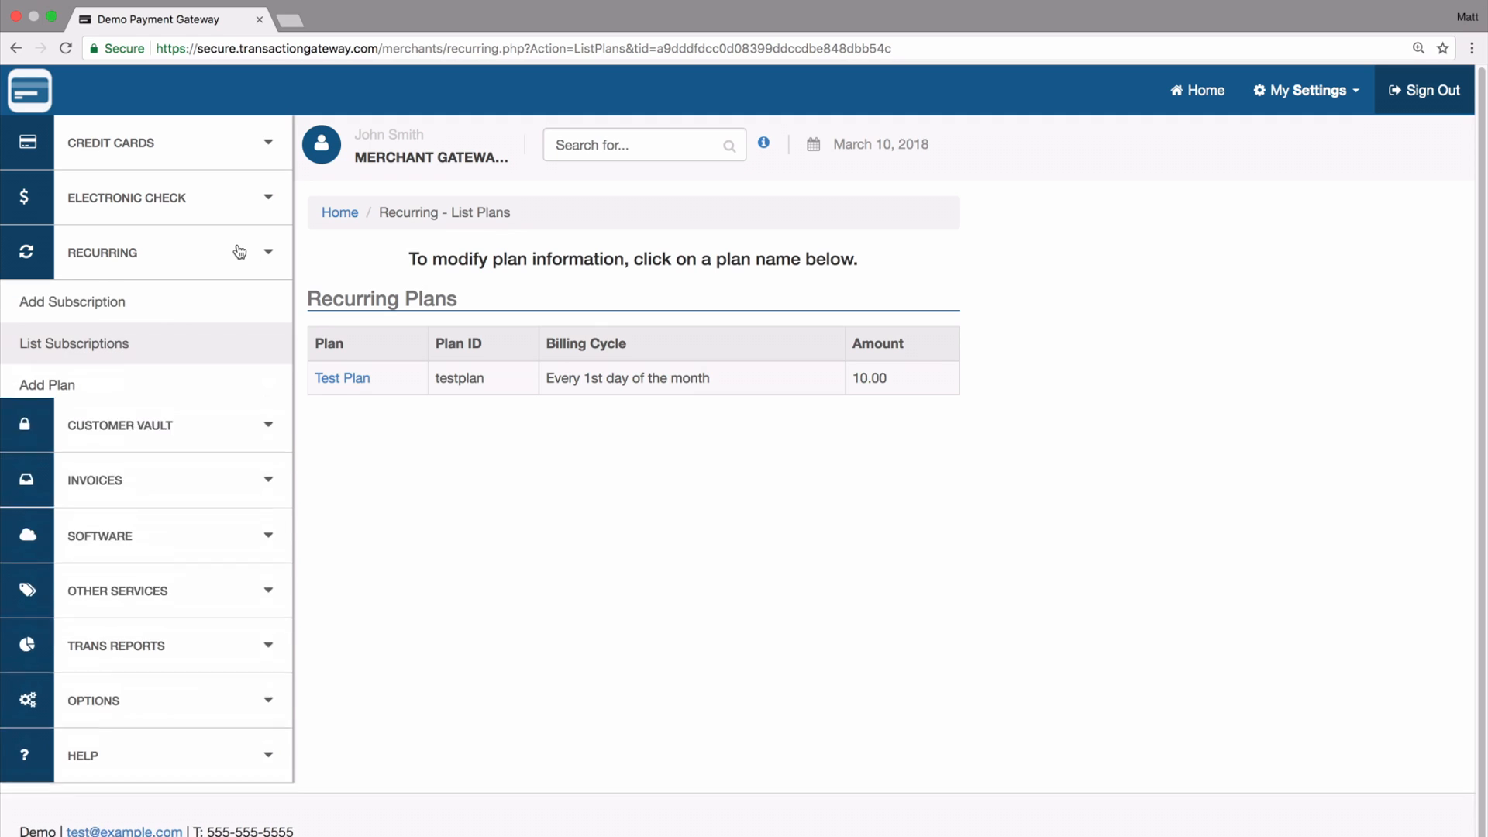
left_click(70, 300)
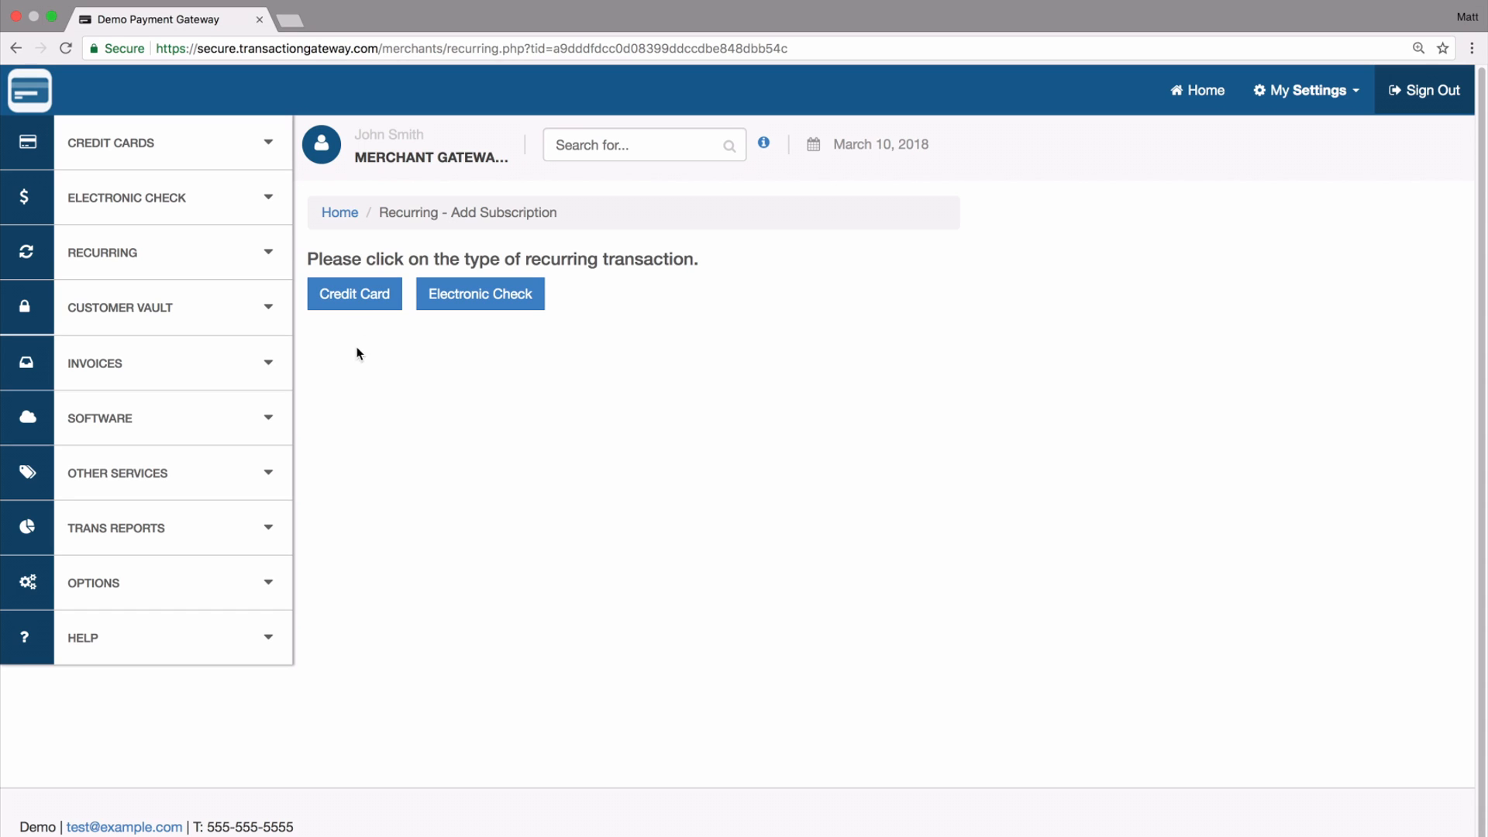
left_click(339, 294)
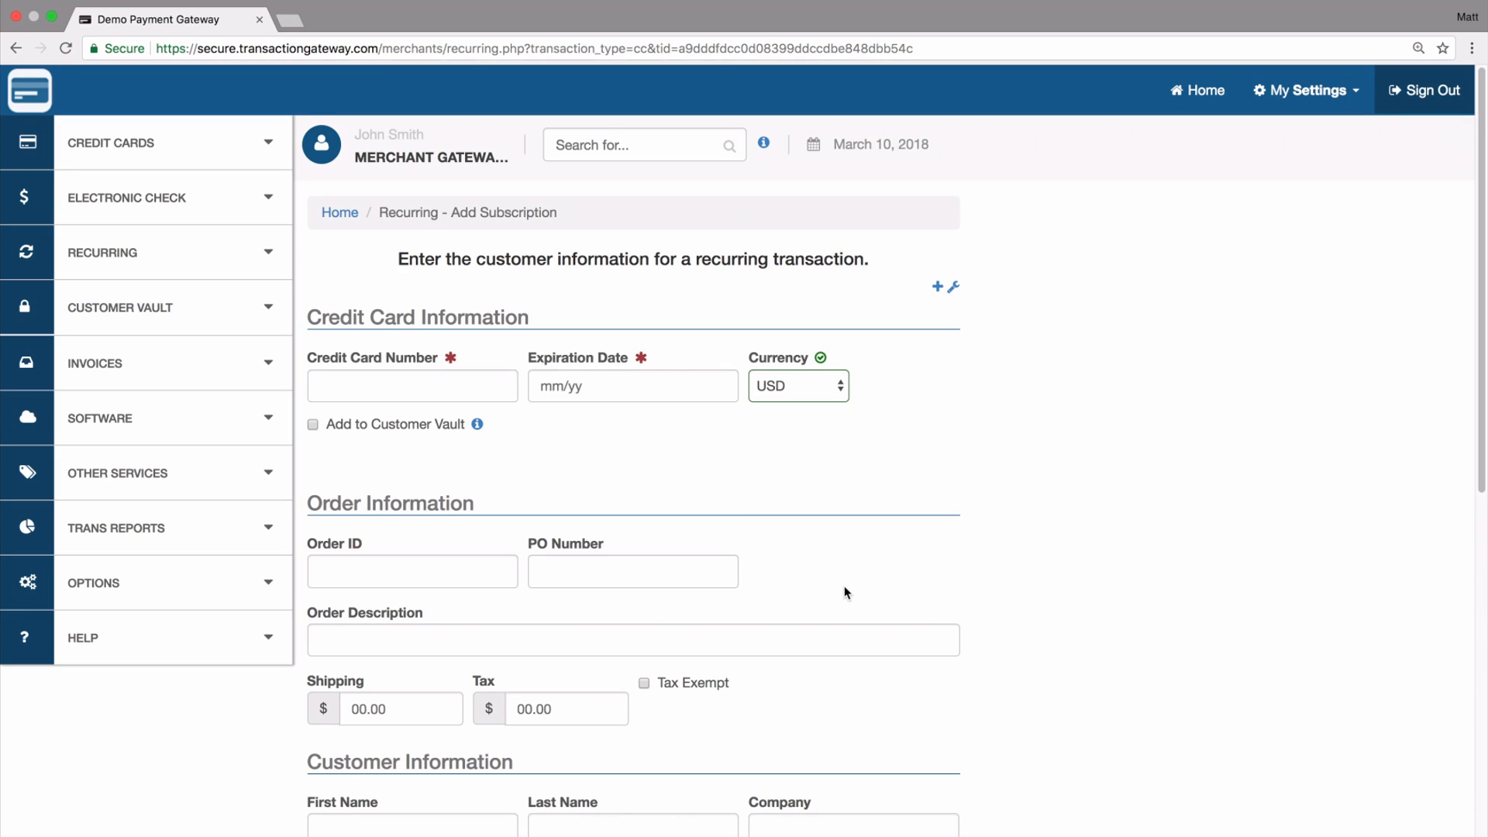
- Enter the credit card number and its expiration date in the subscription's card information
scroll(845, 592, "down", 10)
scroll(844, 592, "up", 4)
scroll(845, 593, "up", 7)
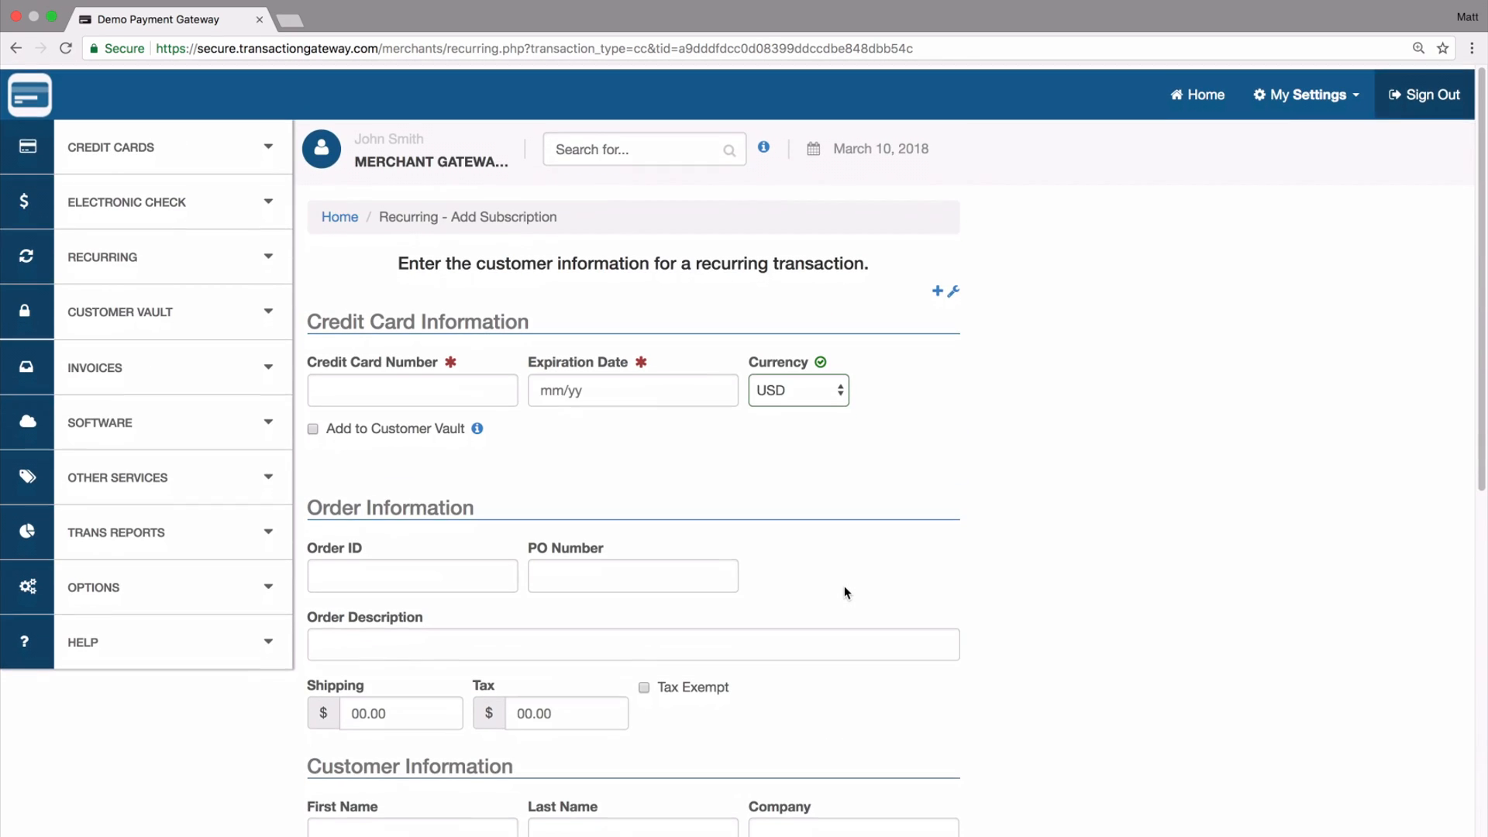
scroll(844, 593, "down", 10)
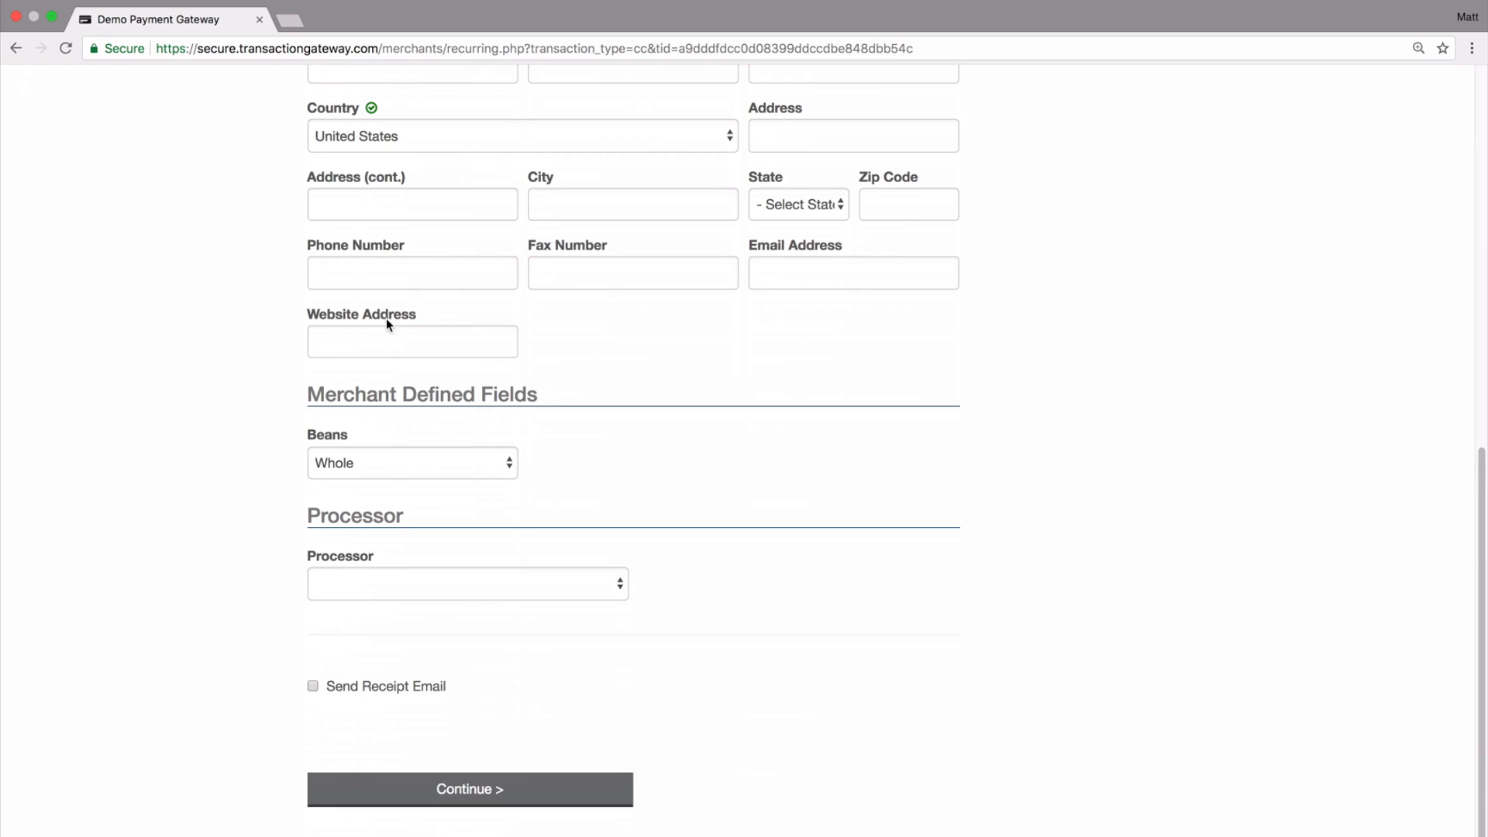
scroll(450, 480, "up", 5)
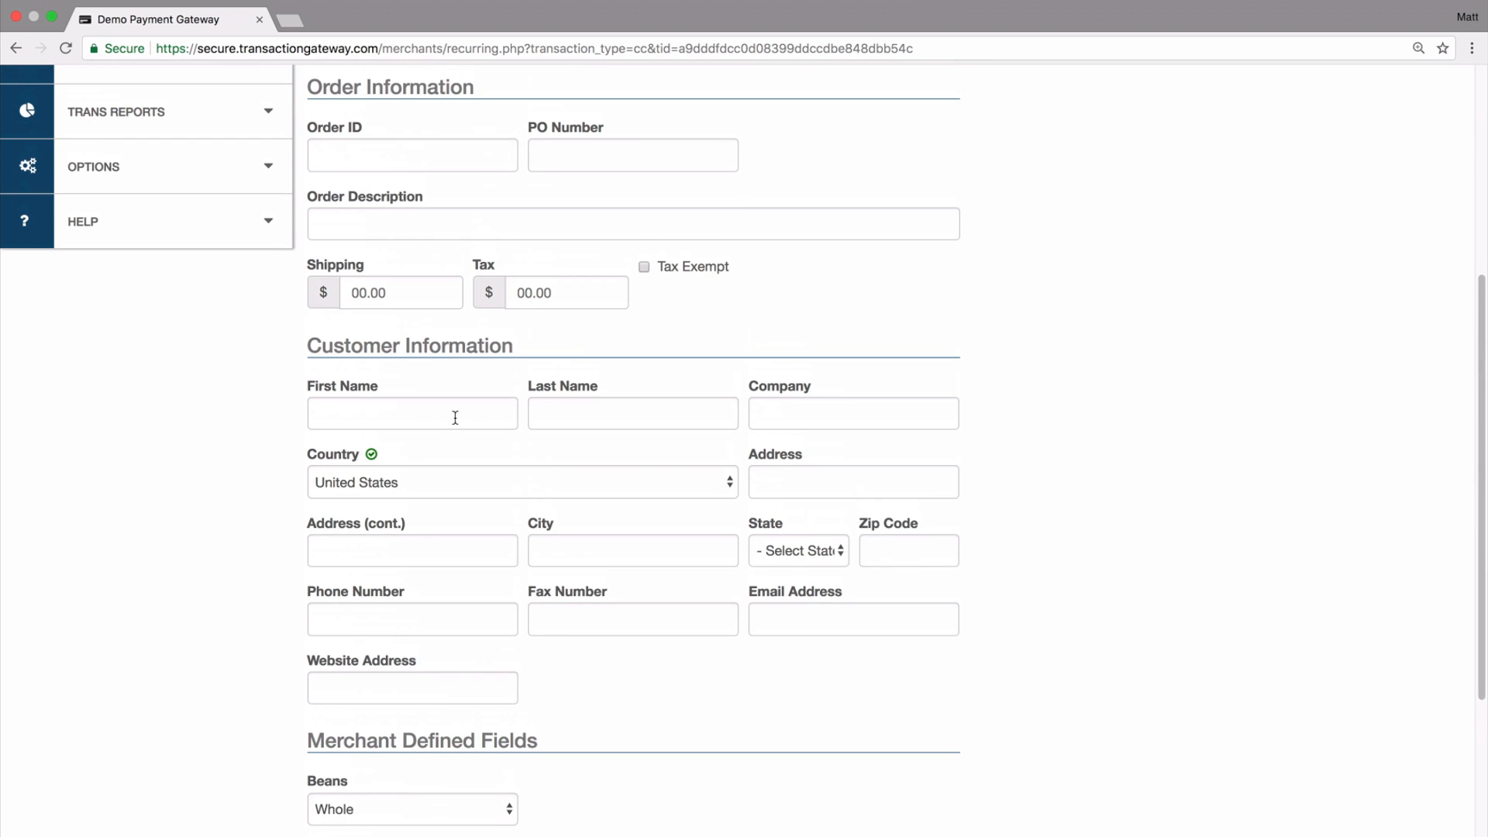
scroll(573, 566, "up", 5)
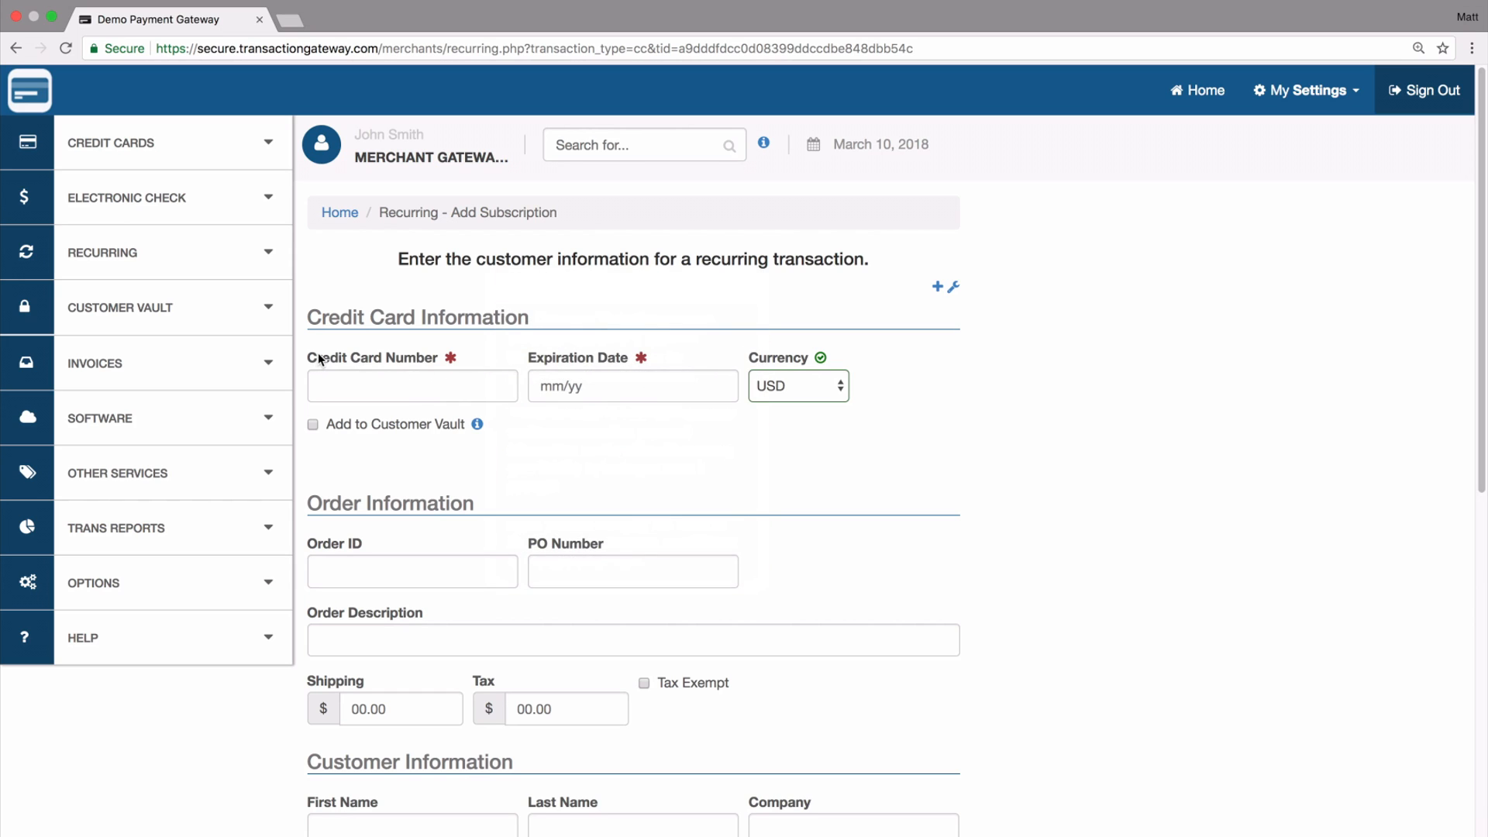
left_click(393, 378)
type("4111111111111111")
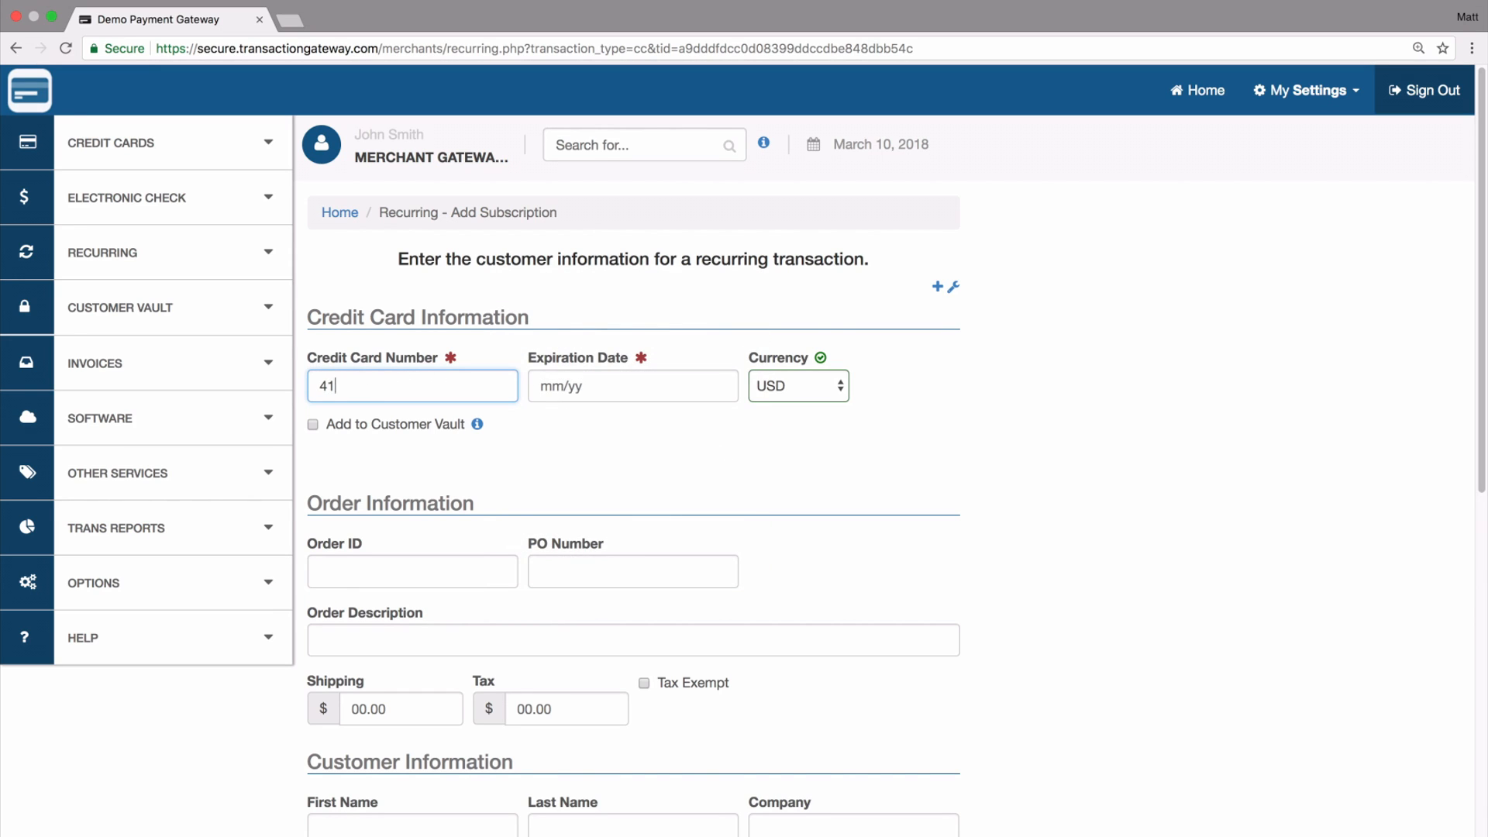
key("Tab")
type("1020")
key("Tab")
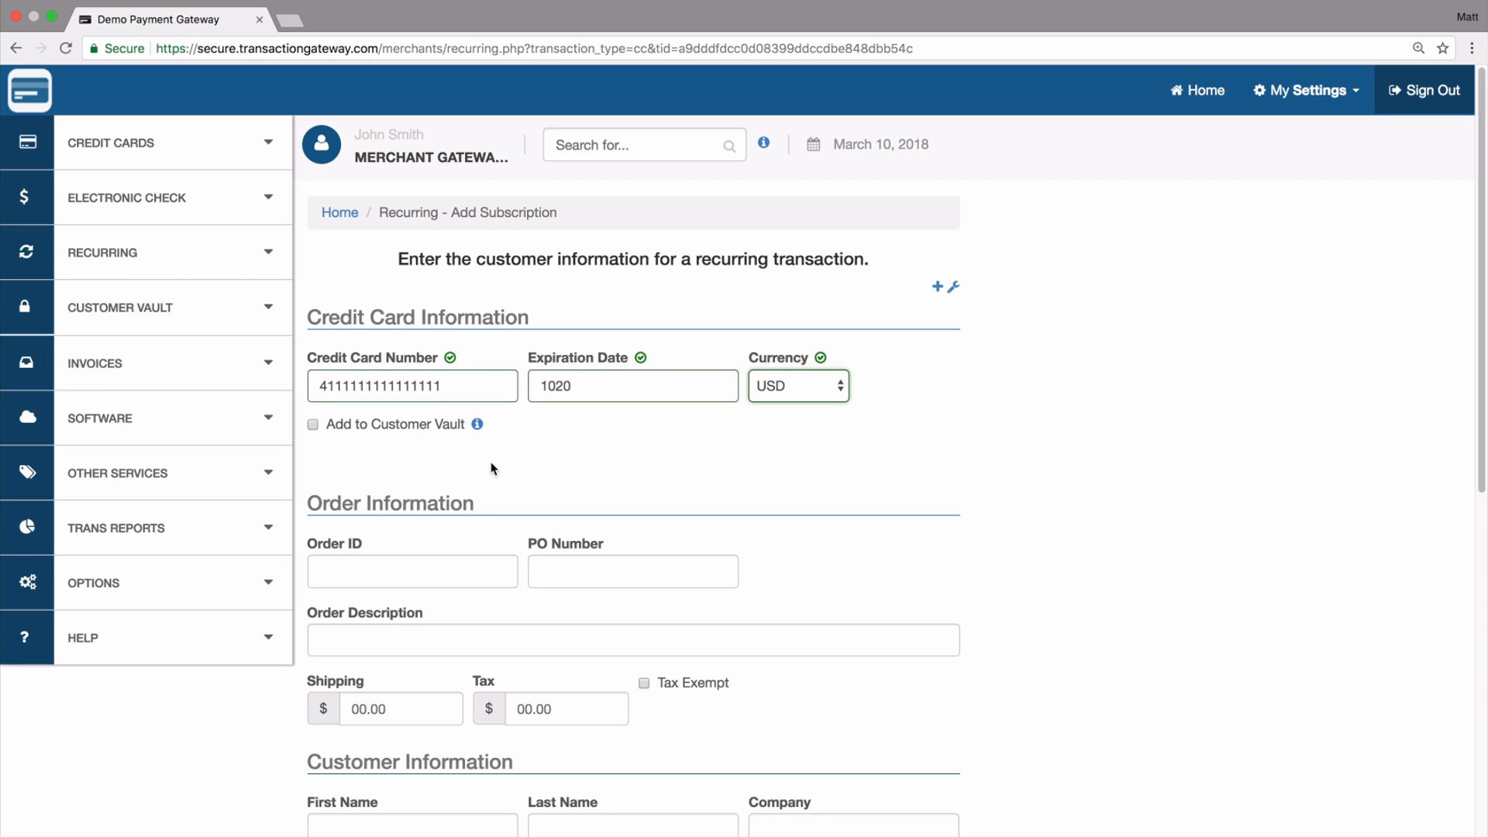
- Fill in the customer's first and last name in the customer information
scroll(491, 465, "down", 4)
left_click(415, 535)
type("Jane")
key("Tab")
type("Doe")
- Enable the receipt email for the subscription and continue to the plan selection
scroll(415, 577, "down", 8)
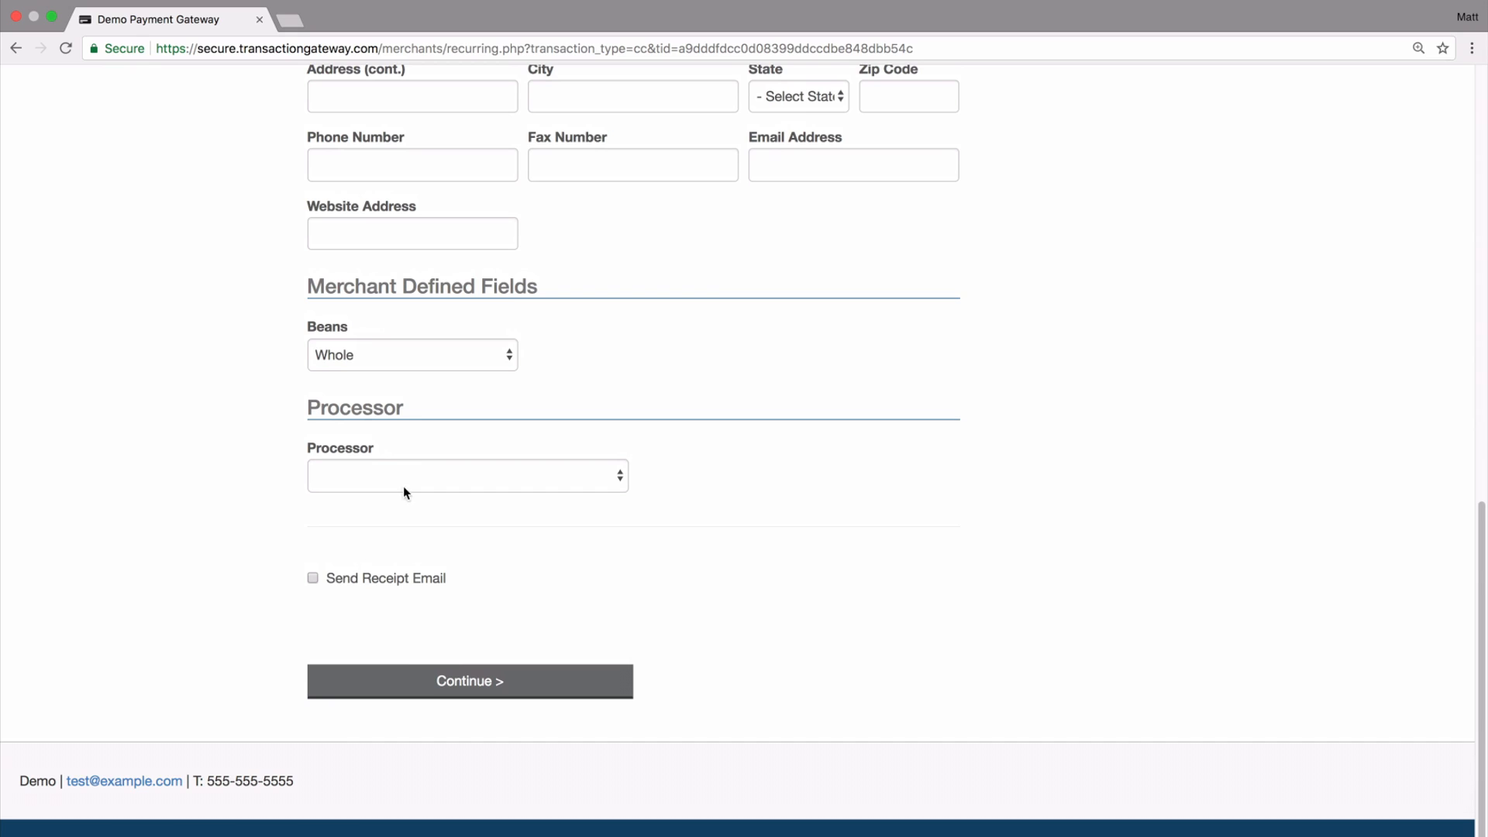
left_click(313, 578)
left_click(479, 686)
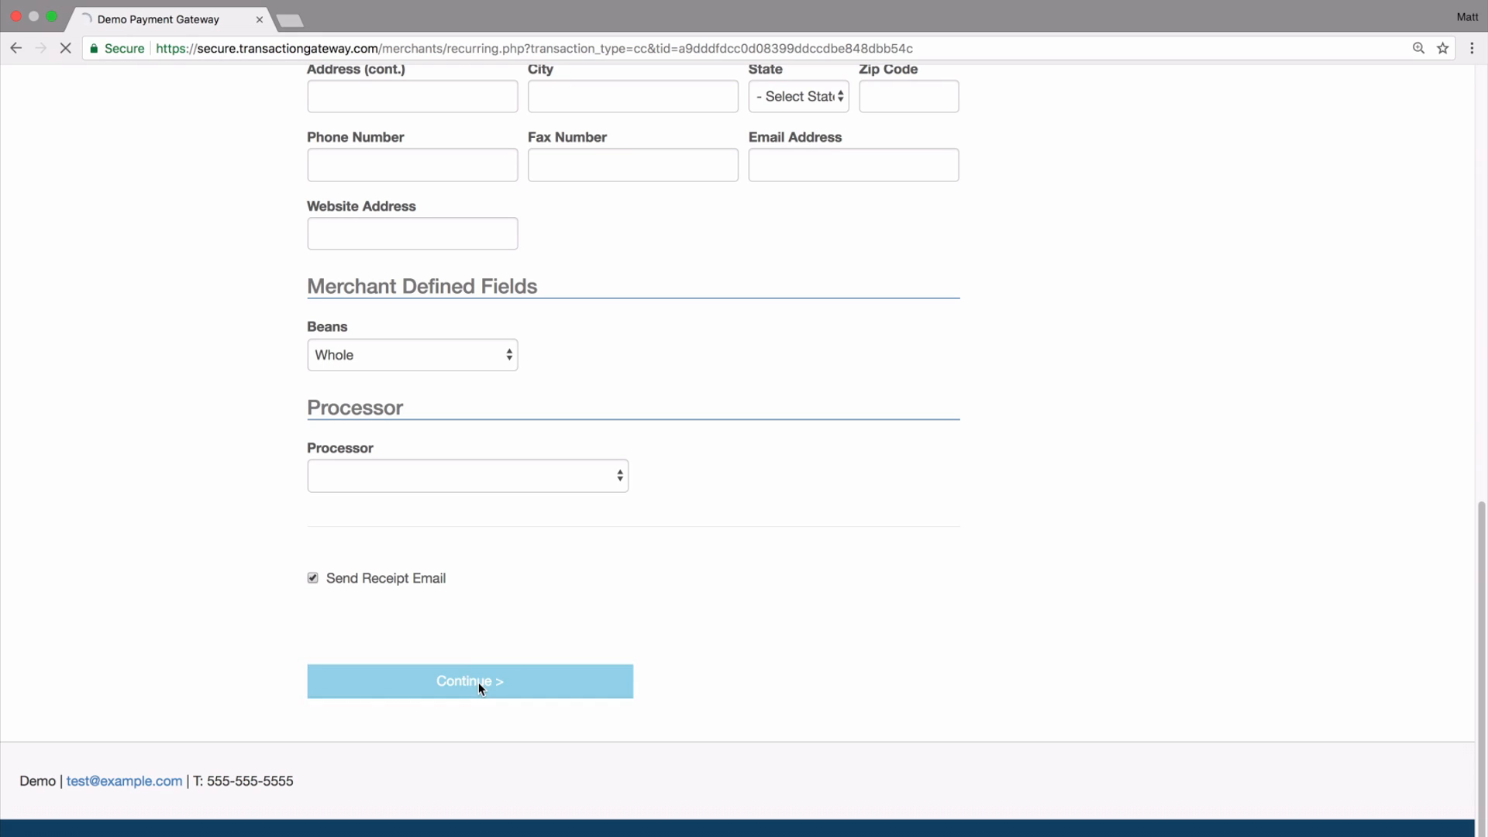
- Choose the existing plan "Test Plan" for the subscription
left_click(345, 405)
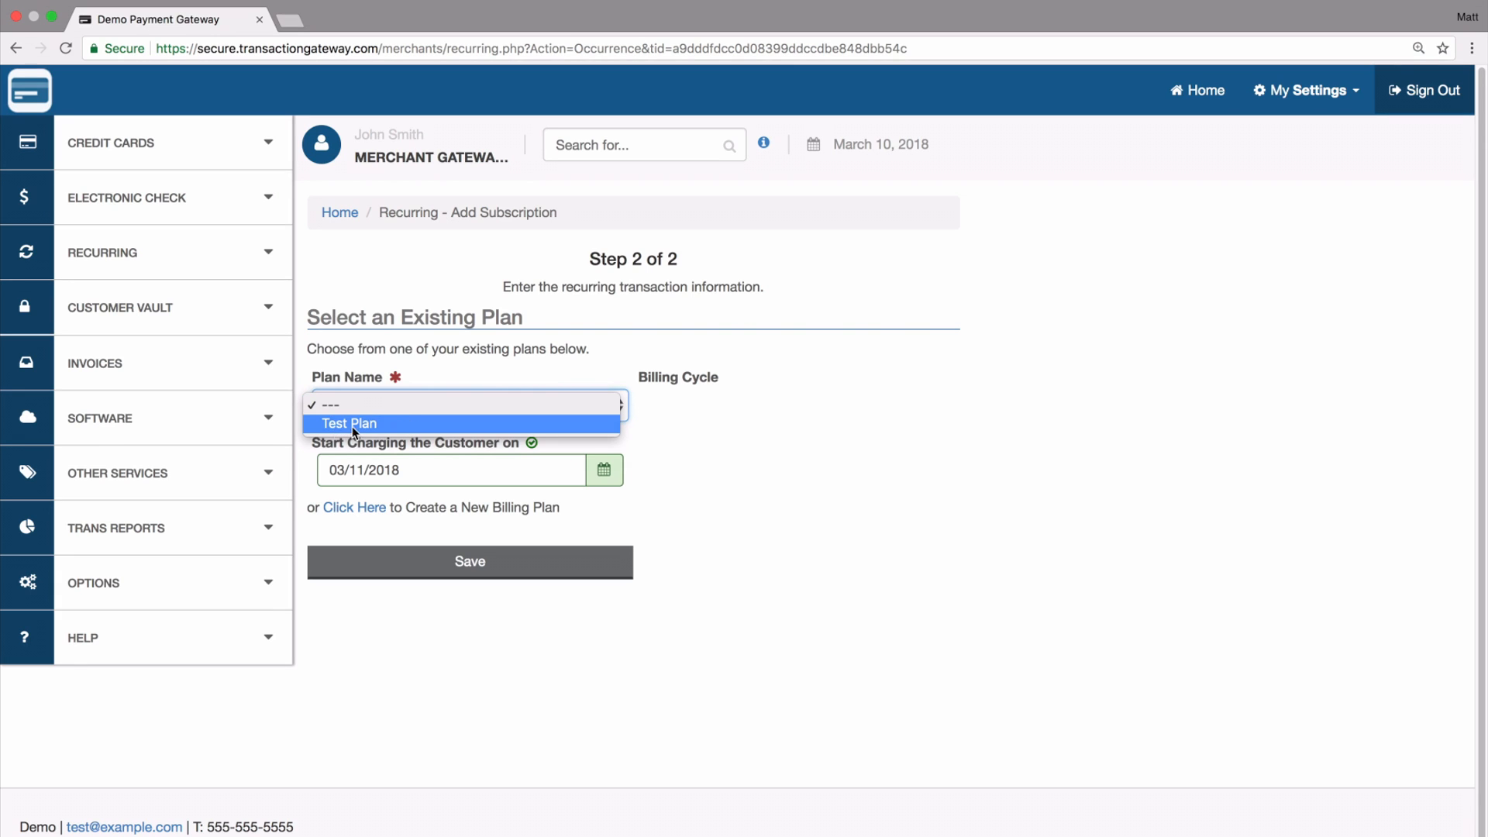
left_click(353, 431)
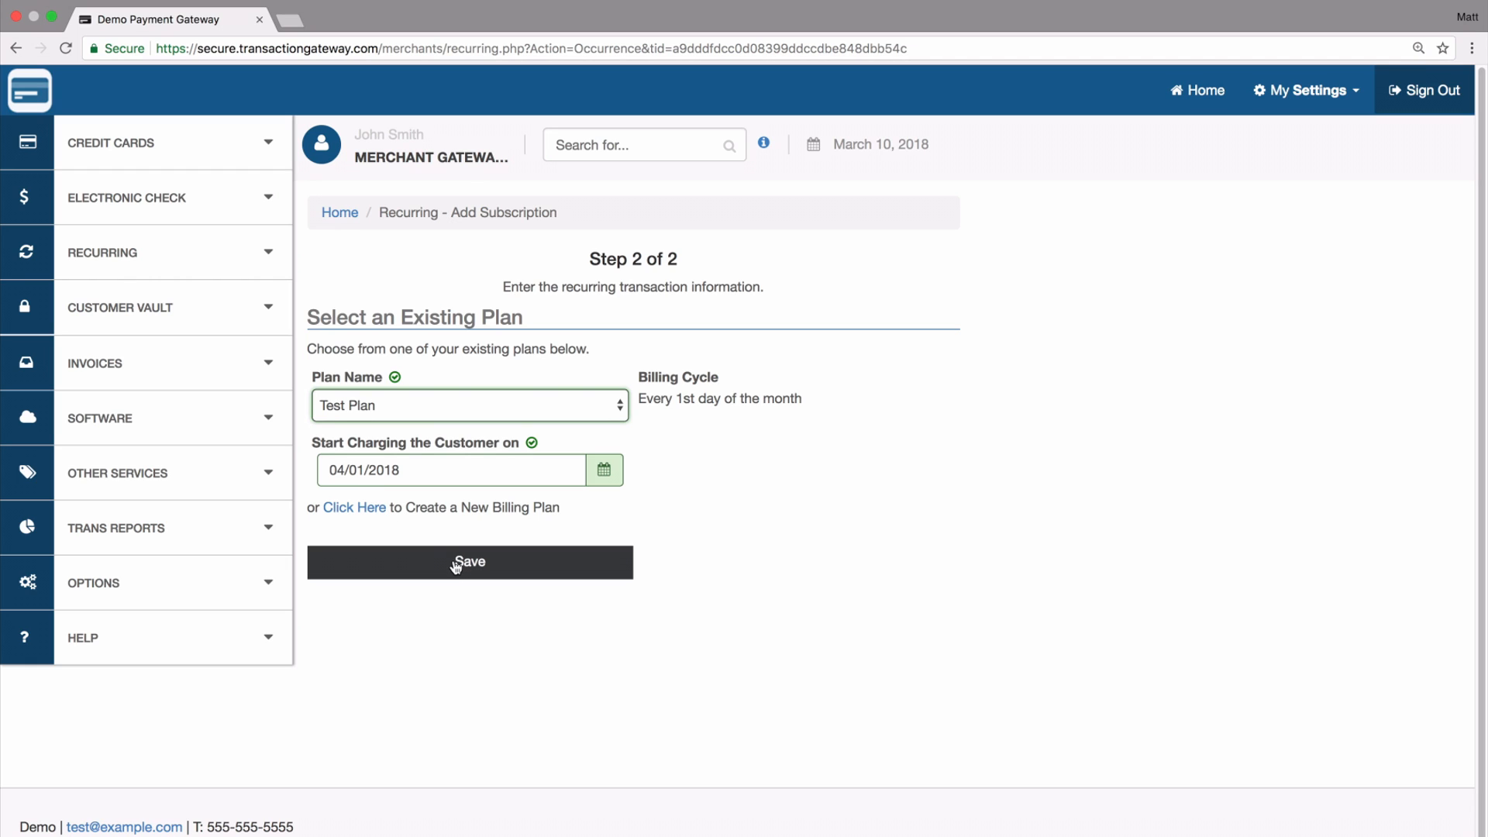
- Examine the form for creating a new billing plan within the subscription, then return to the existing plan selection
left_click(354, 508)
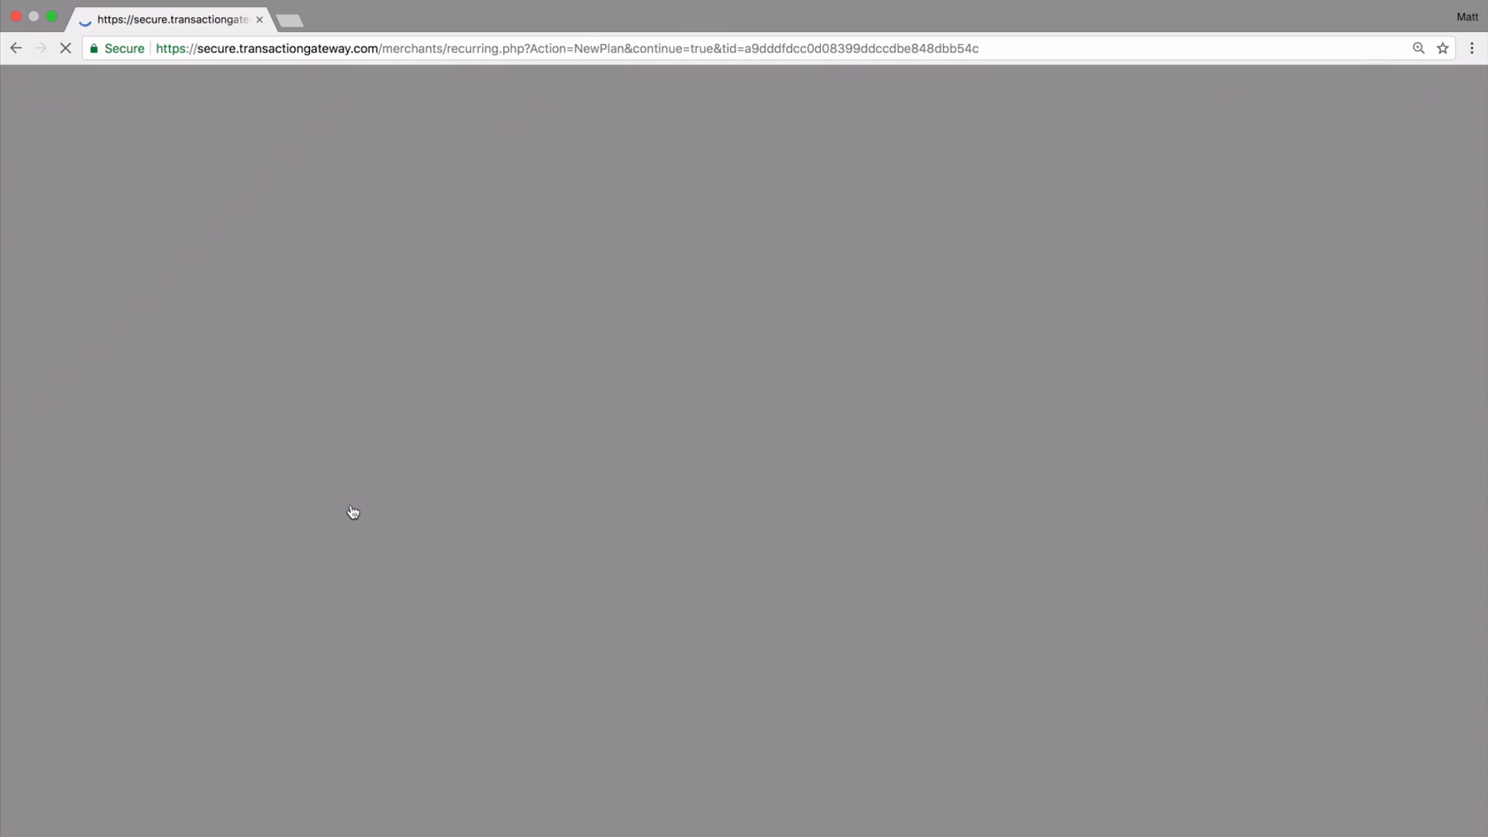
scroll(468, 578, "down", 3)
scroll(468, 578, "up", 3)
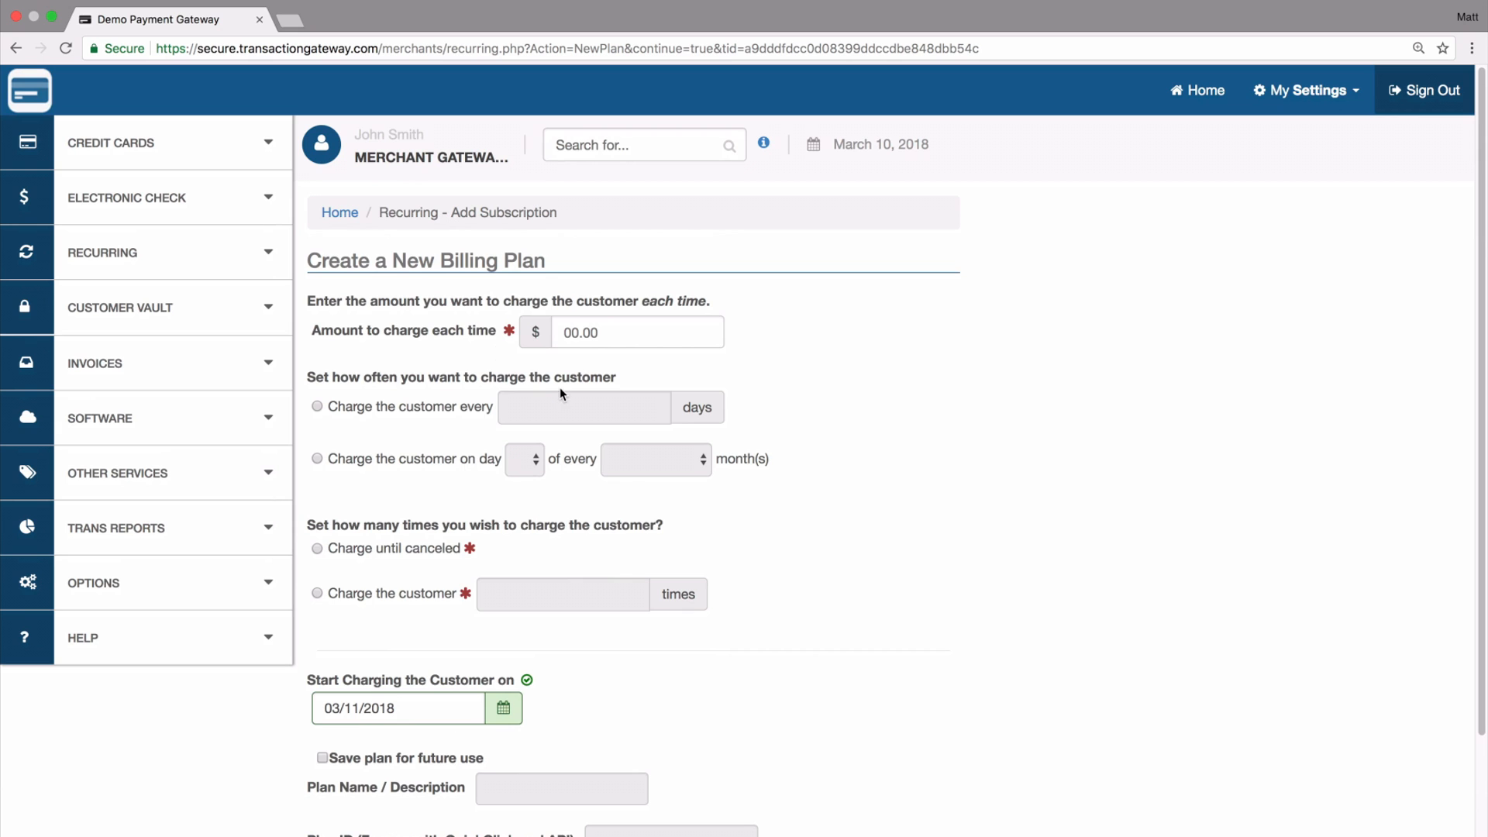
scroll(482, 508, "down", 3)
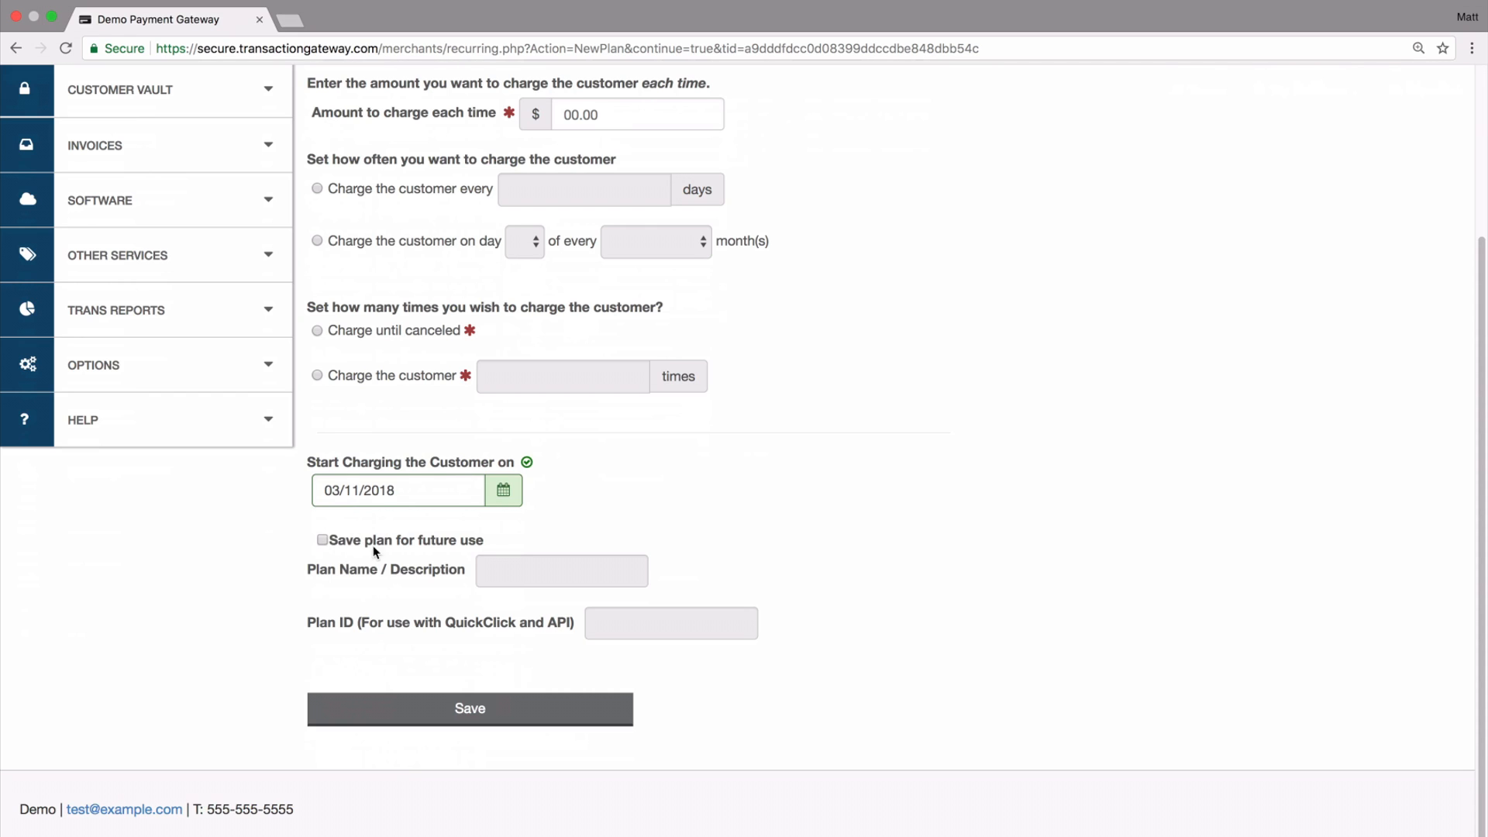
left_click(16, 49)
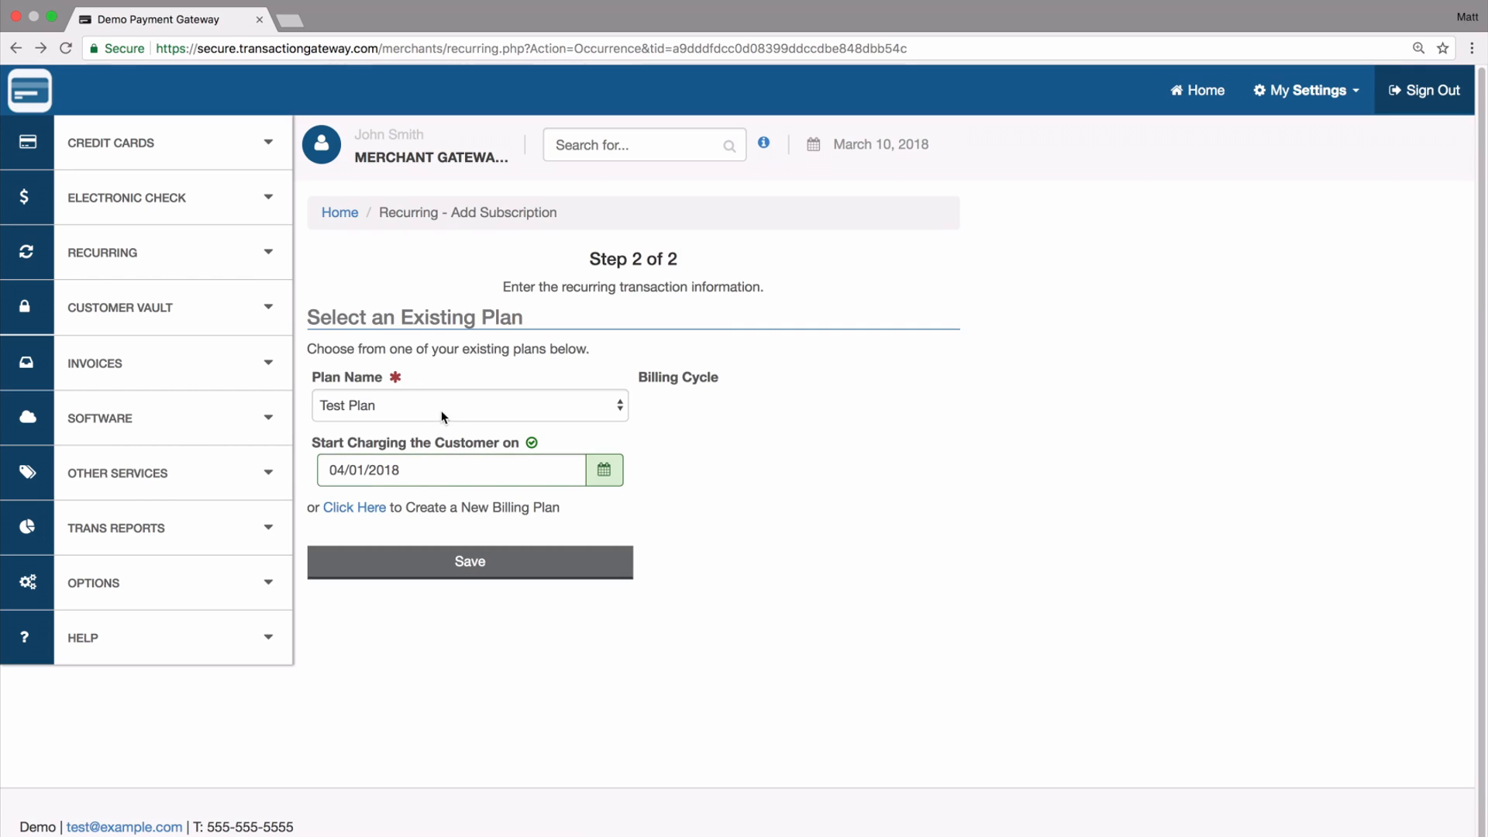
- Confirm "Test Plan" as the subscription's plan and save the subscription
left_click(510, 416)
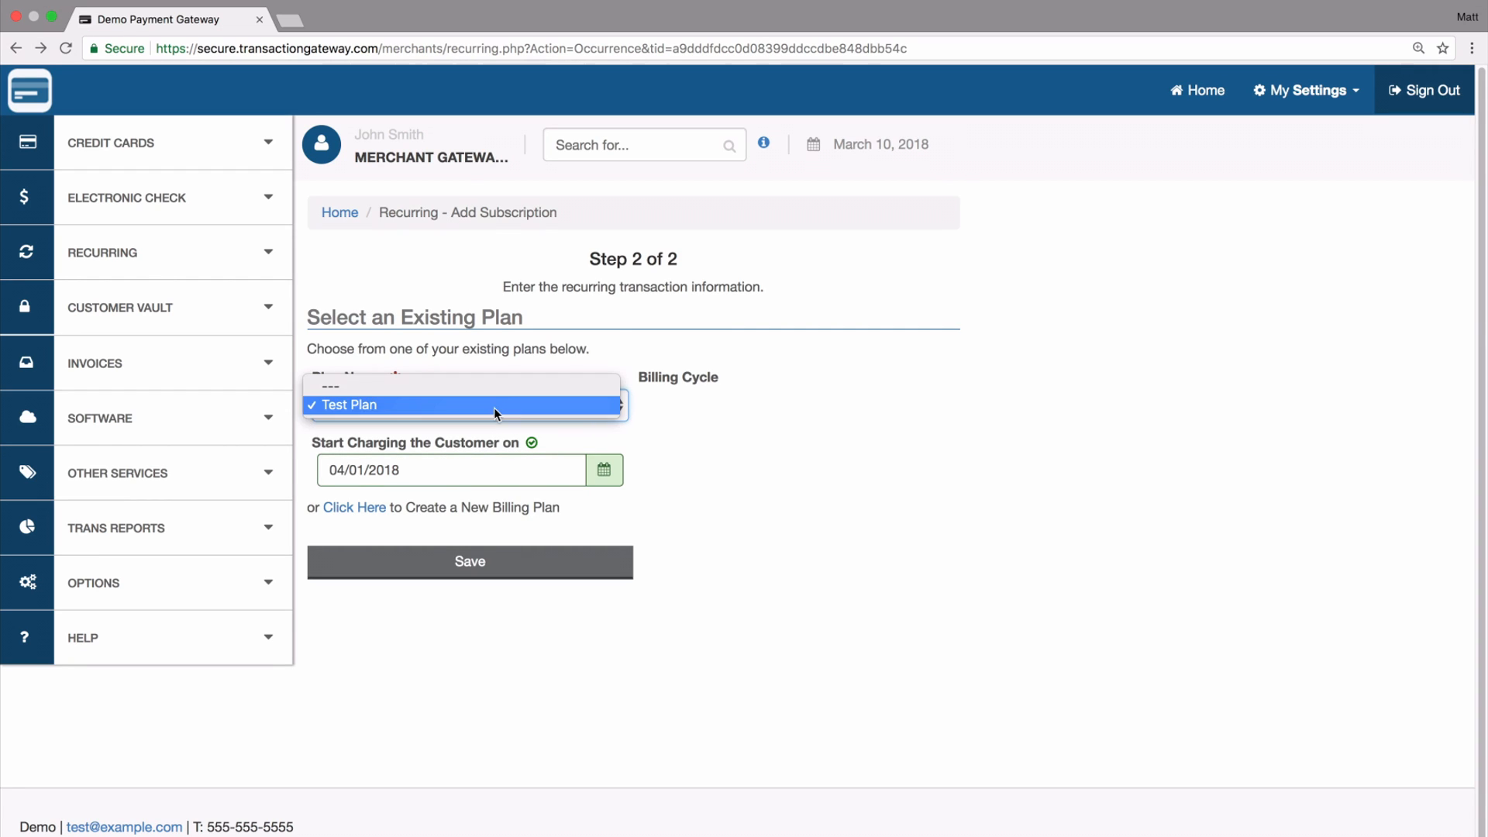
left_click(494, 406)
left_click(489, 564)
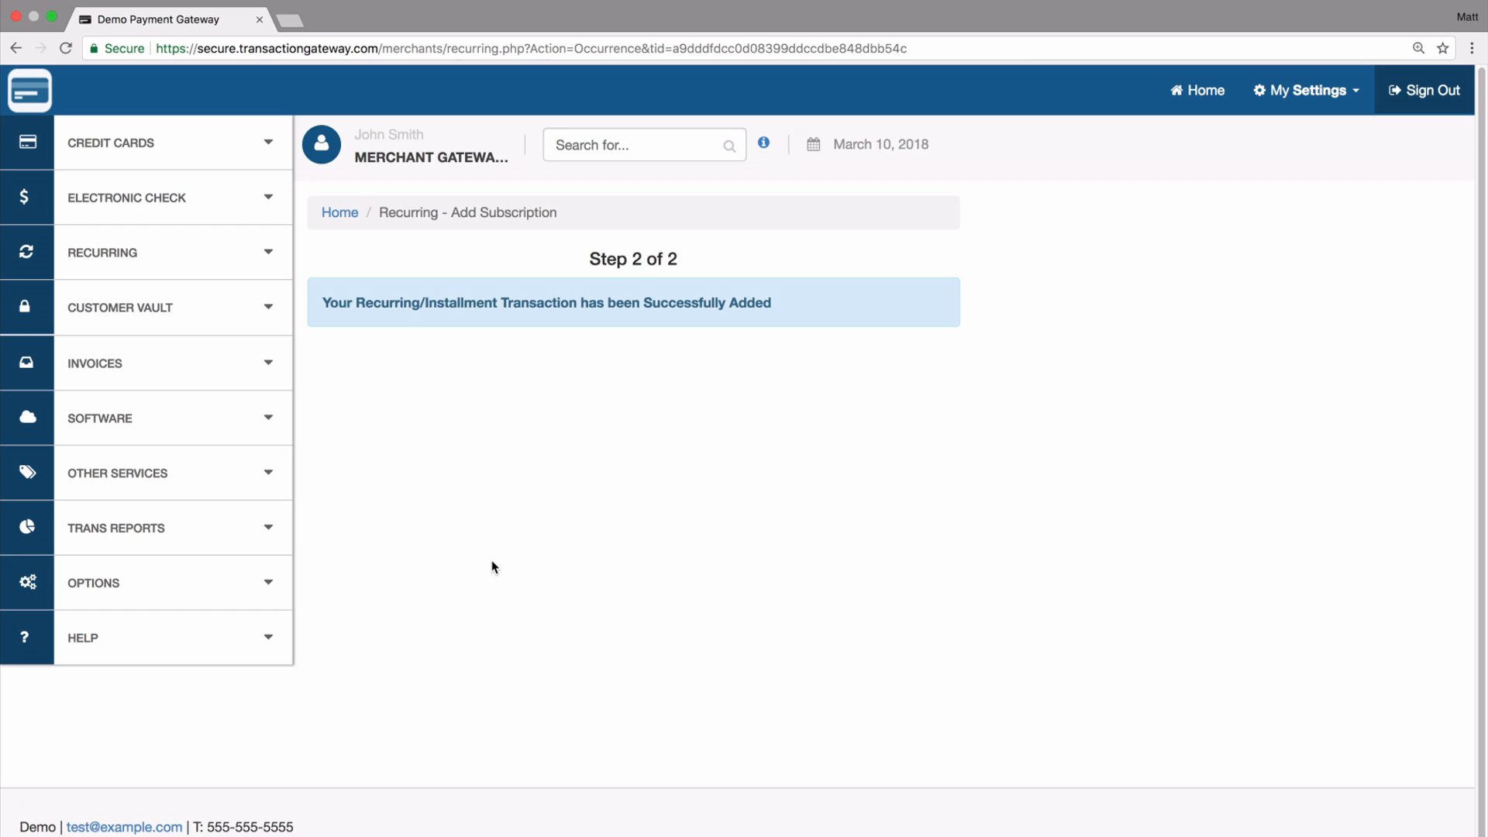
- List the recurring subscriptions, review the customer list, and open the new customer's subscription details
left_click(189, 251)
left_click(103, 344)
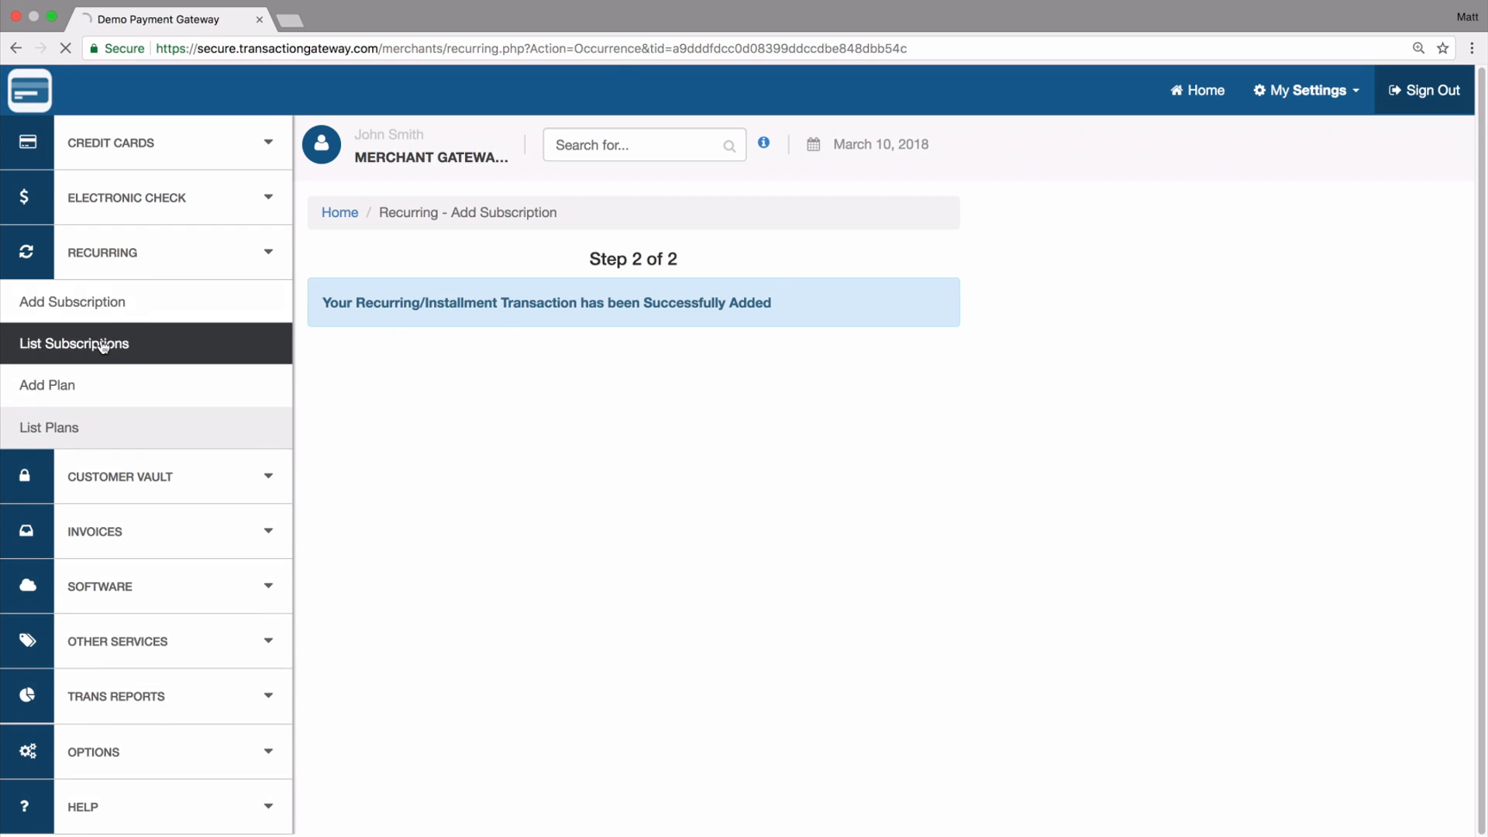
scroll(391, 523, "down", 6)
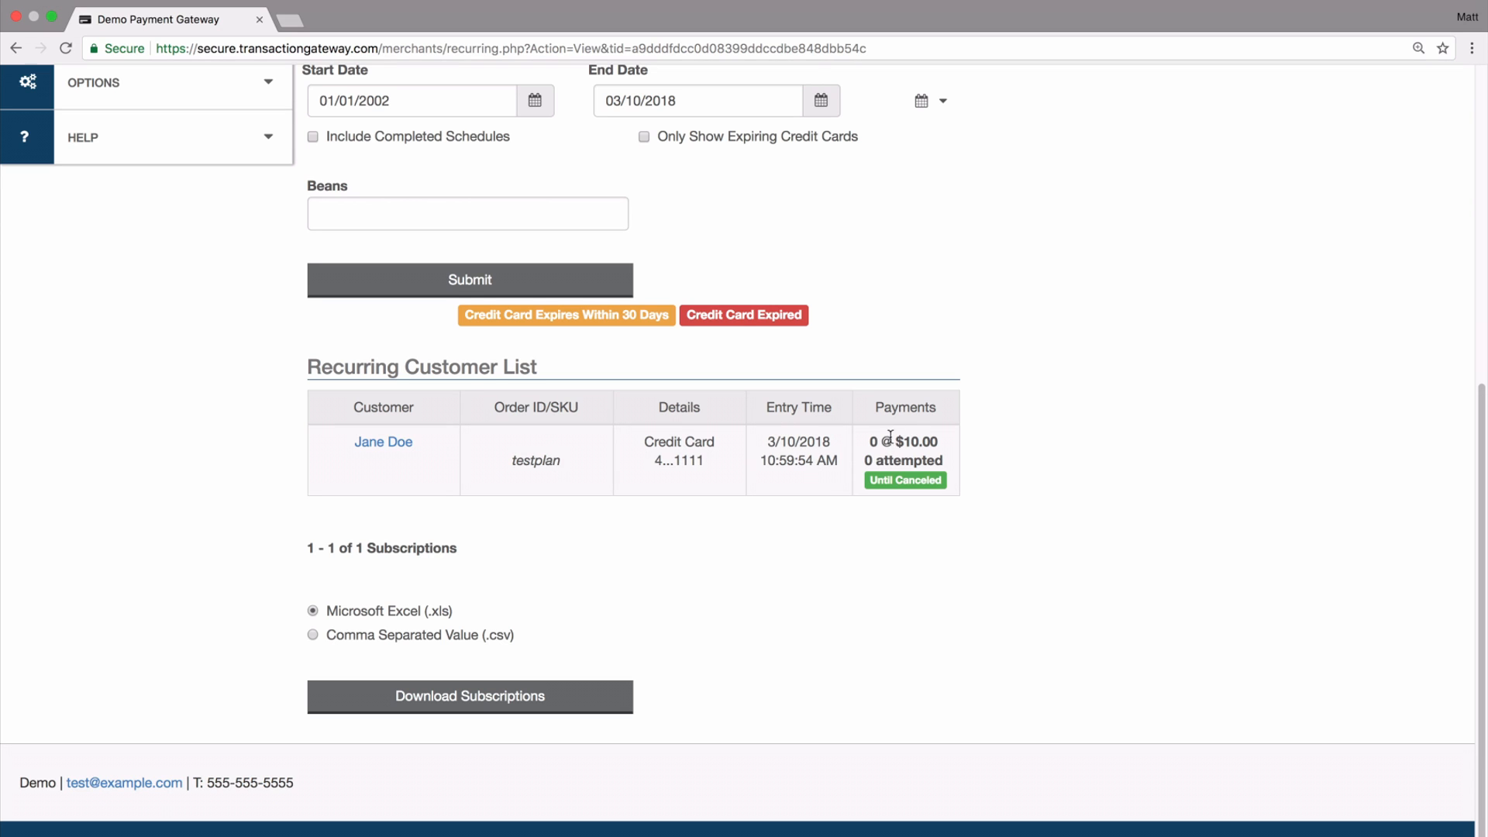
scroll(895, 496, "up", 6)
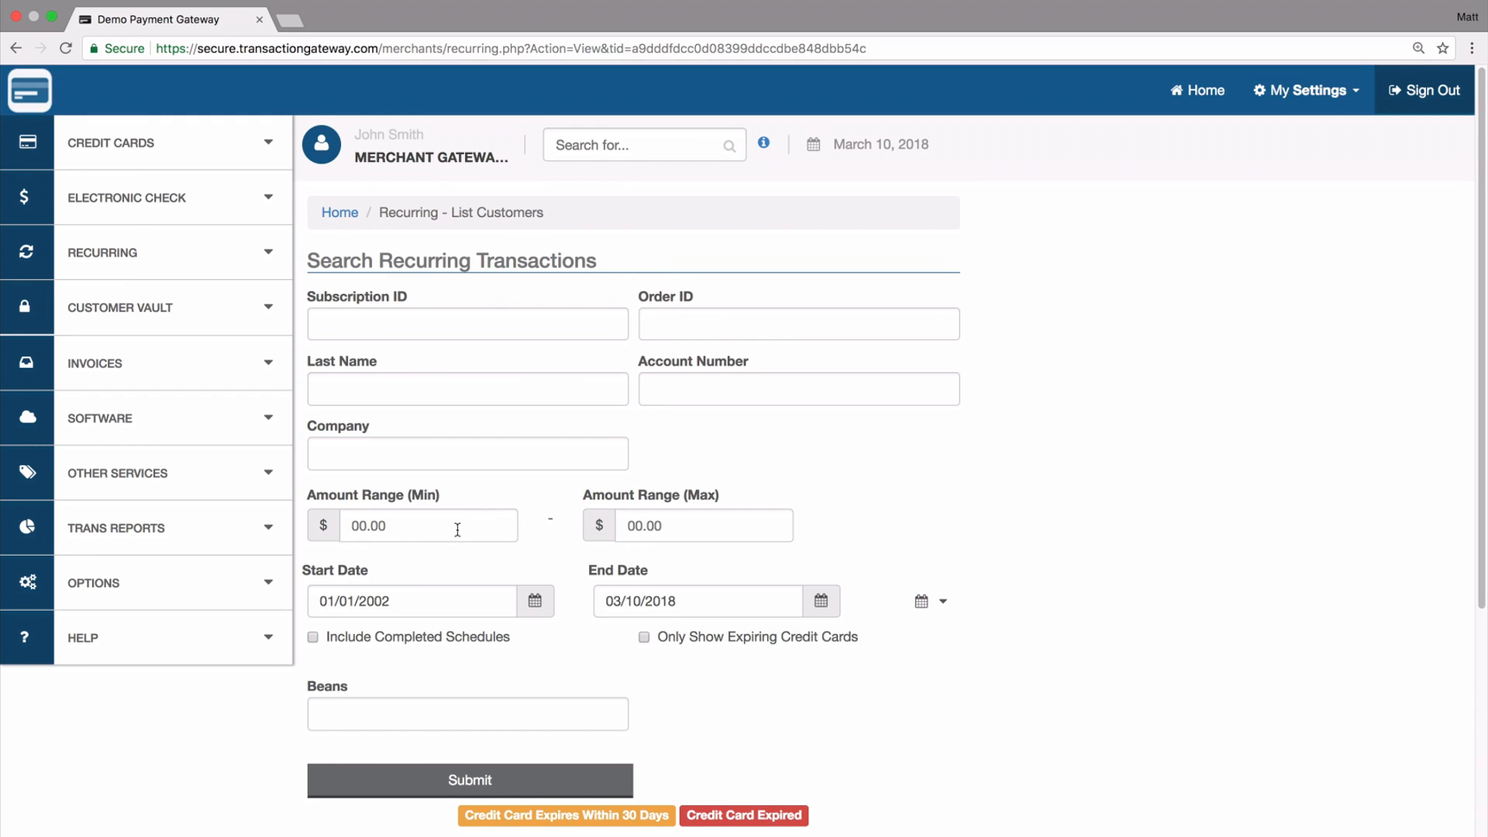
scroll(457, 530, "down", 6)
left_click(390, 505)
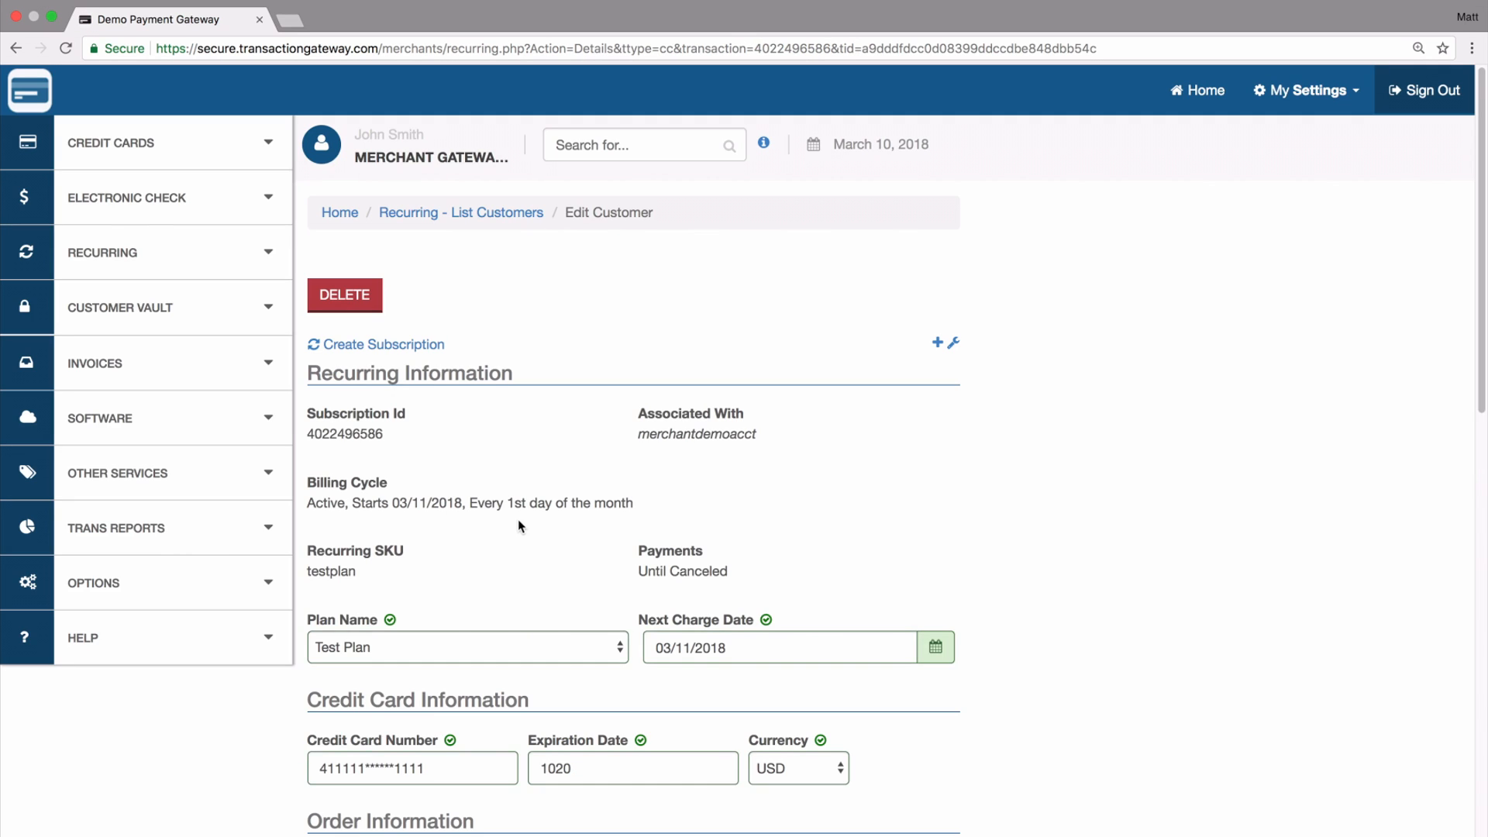
- Review the subscription's billing, card, order and customer fields, and check which plans can be assigned to it
scroll(518, 525, "down", 6)
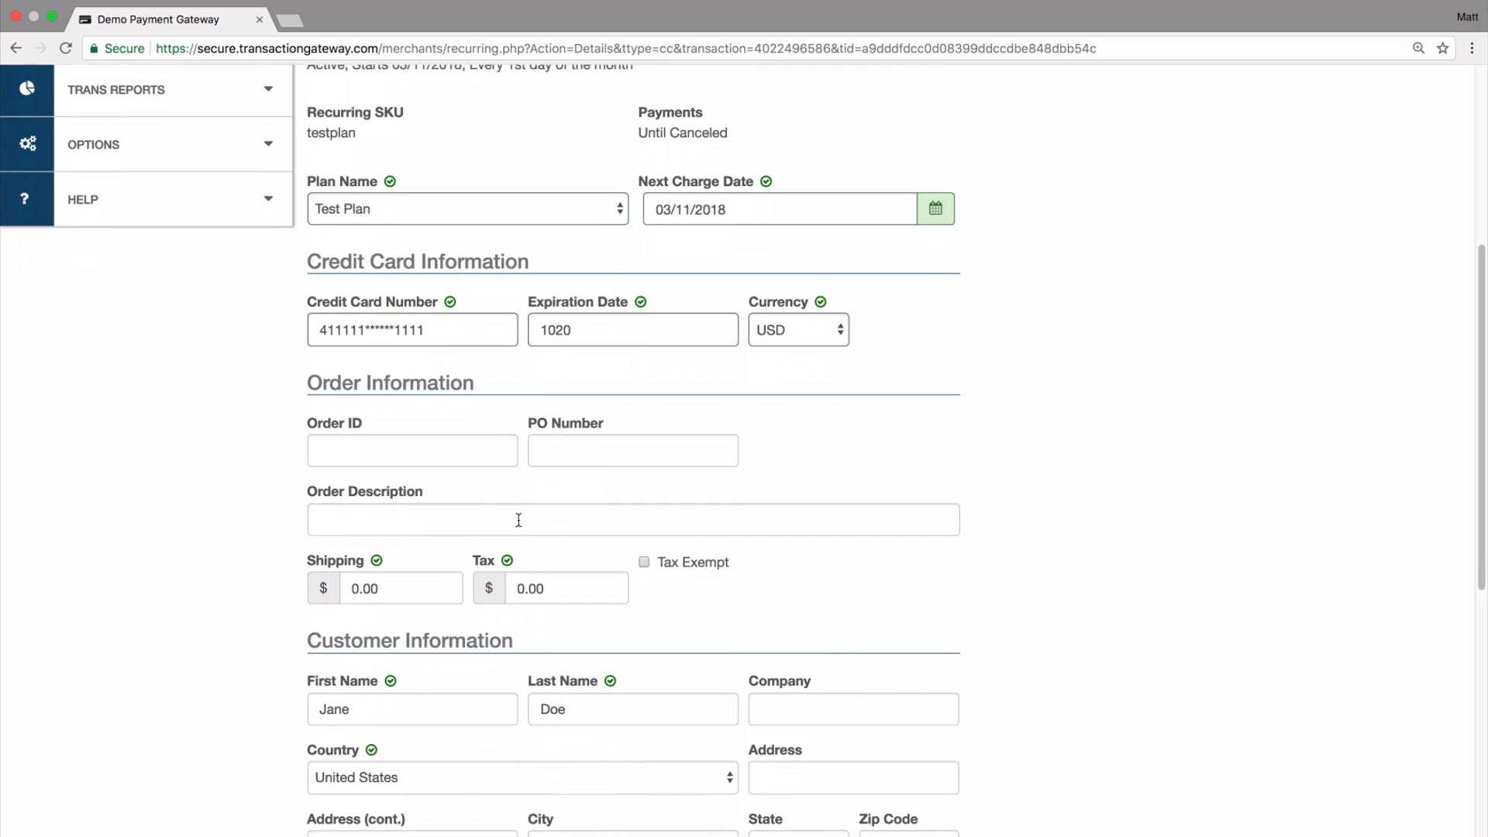
scroll(518, 519, "down", 7)
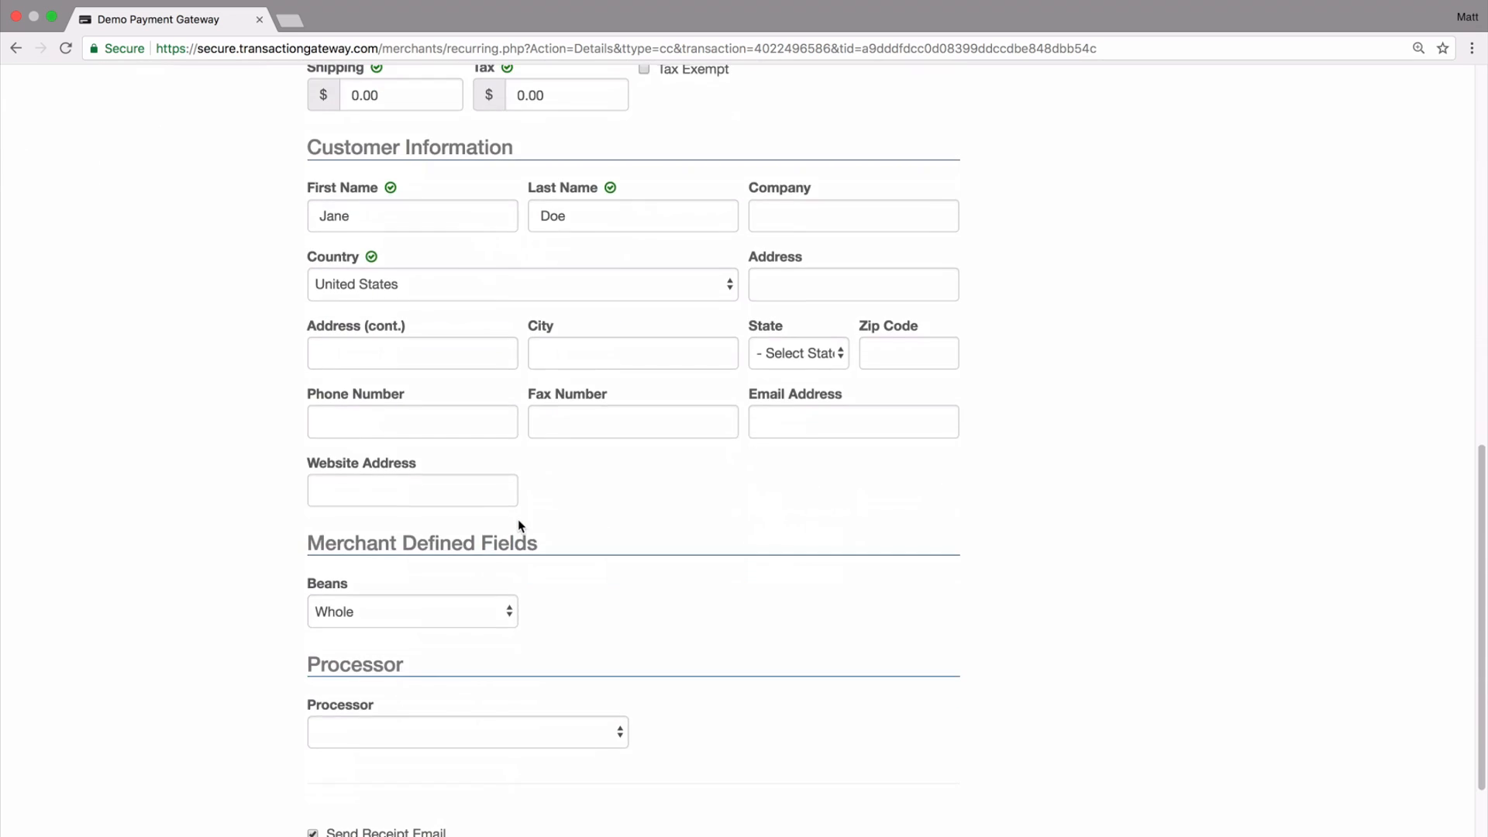
scroll(517, 524, "up", 9)
left_click(578, 367)
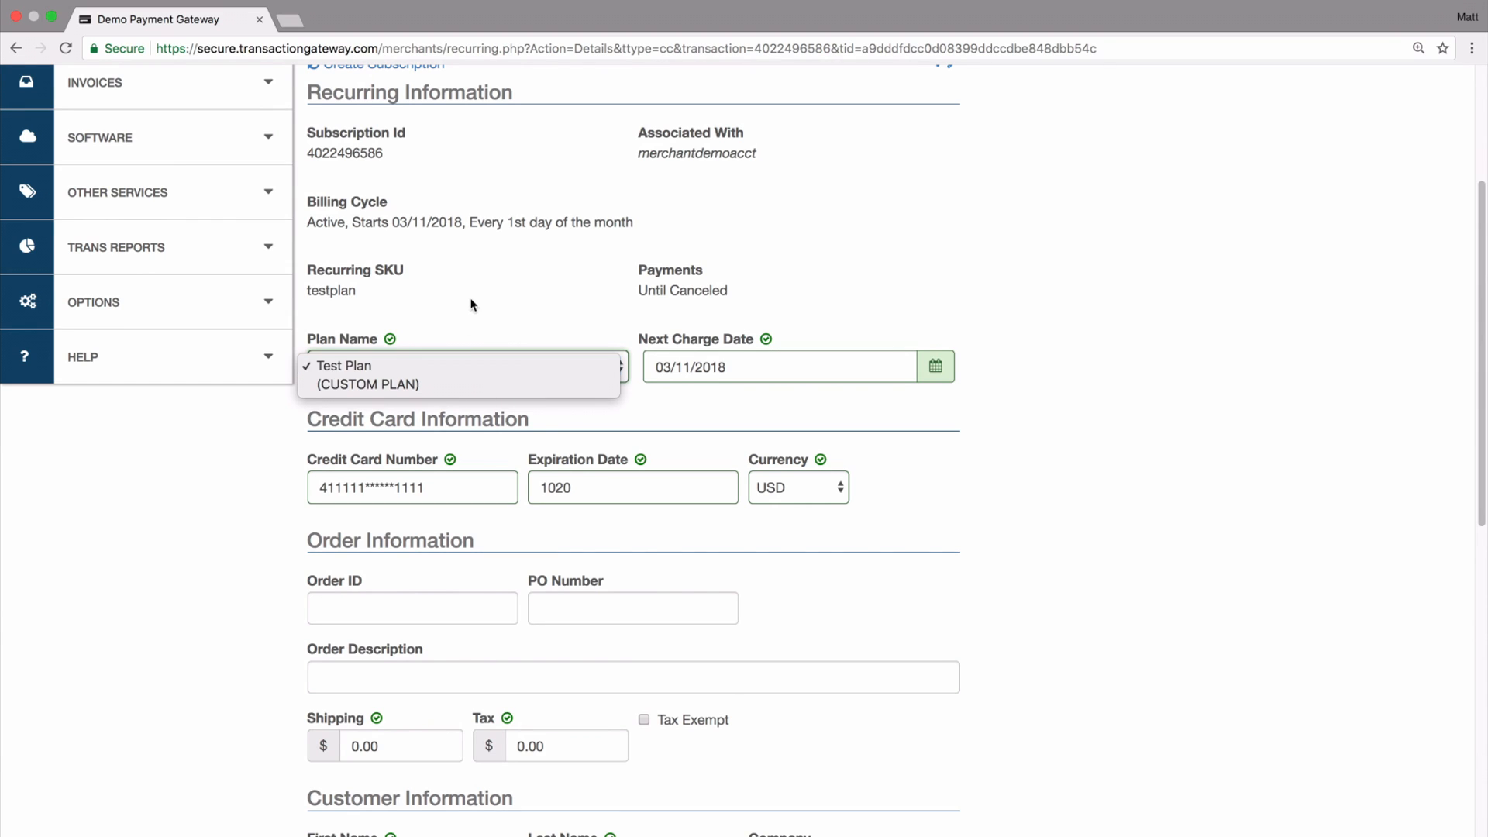
left_click(482, 369)
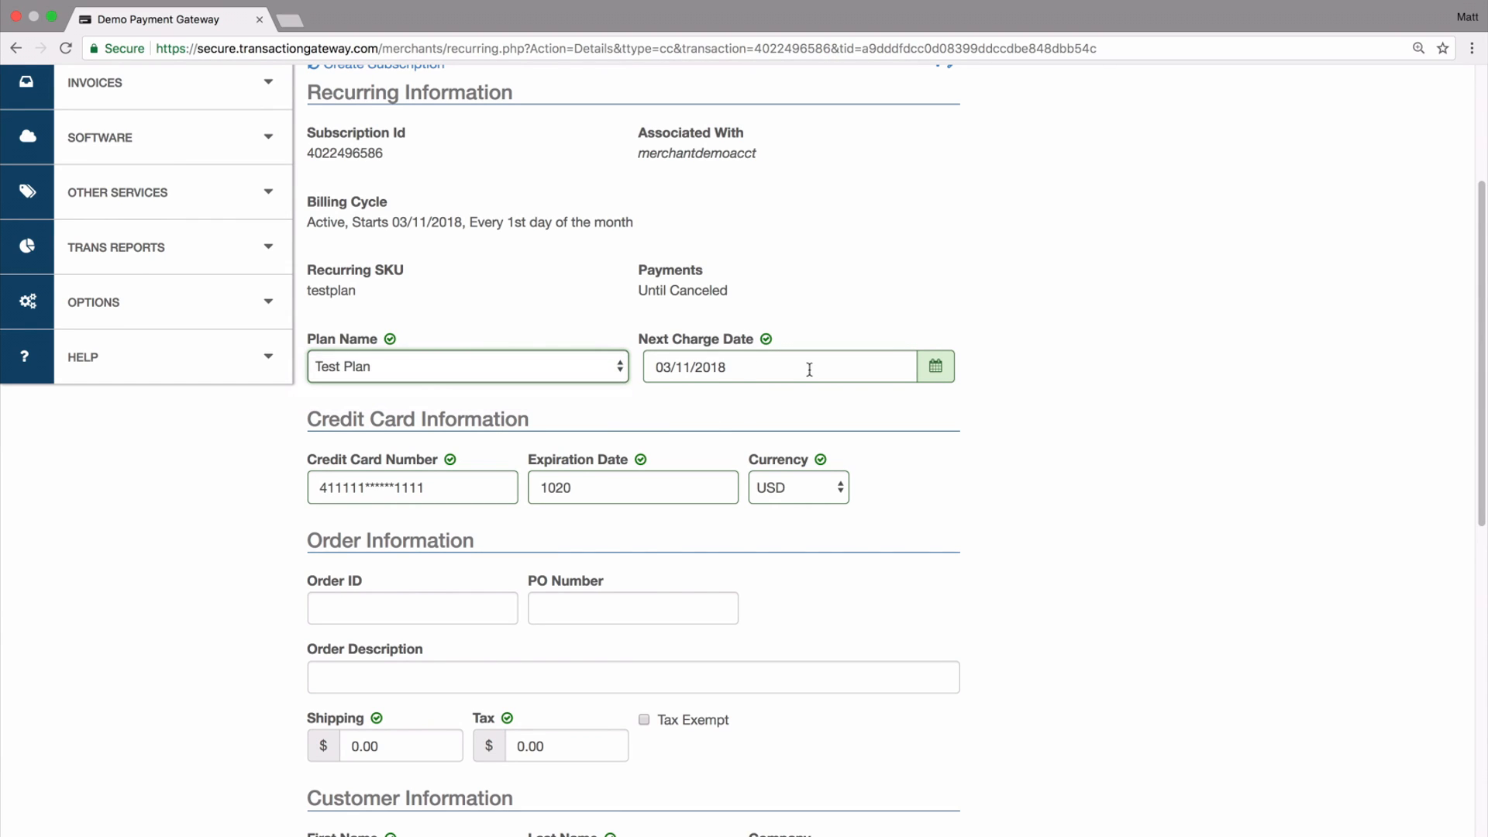
- Switch the subscription to (CUSTOM PLAN), view its plan editing form, and return to the subscription details without saving
left_click(624, 366)
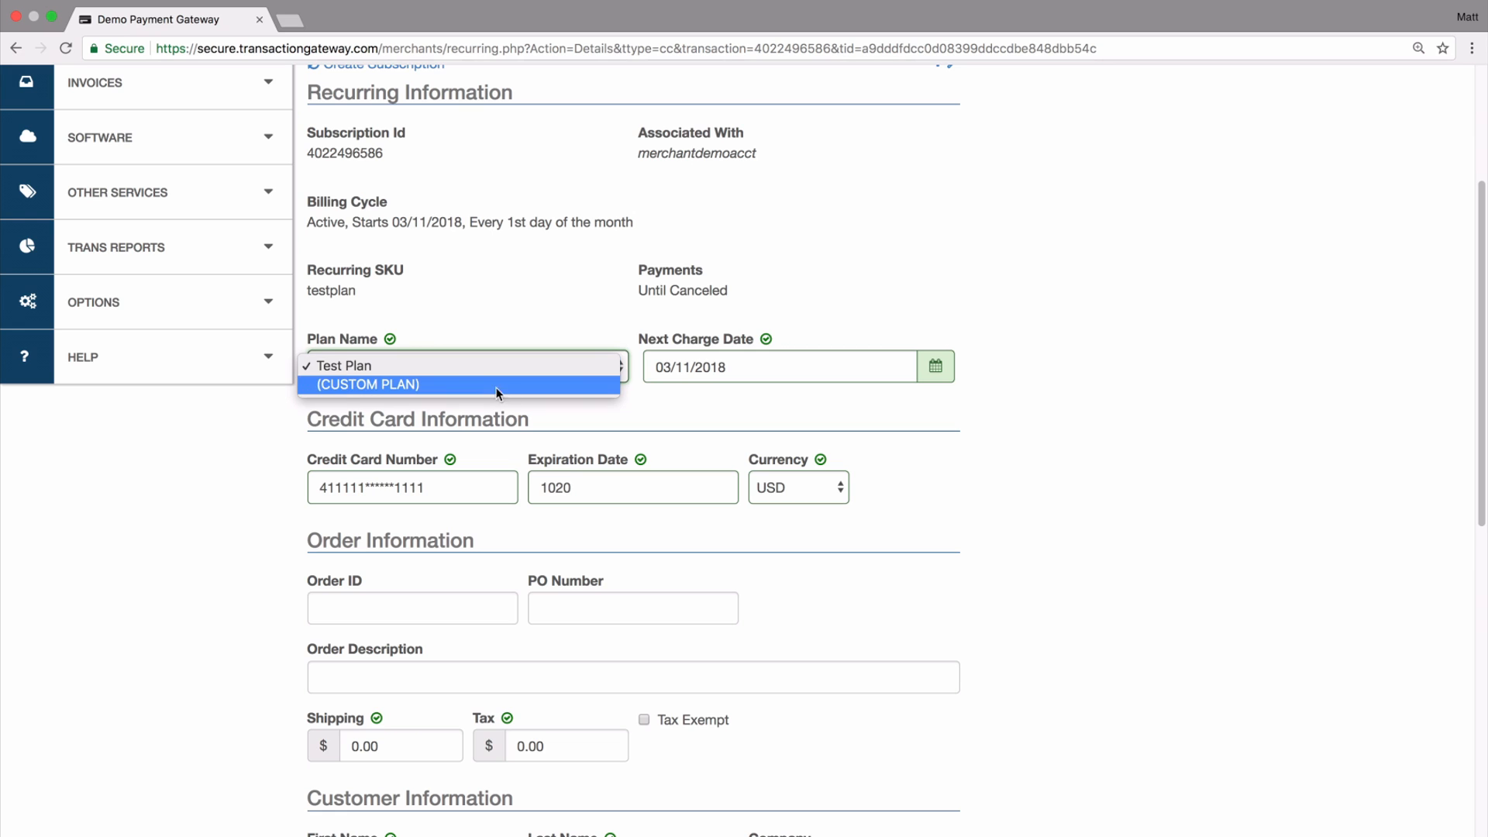
left_click(487, 384)
left_click(548, 370)
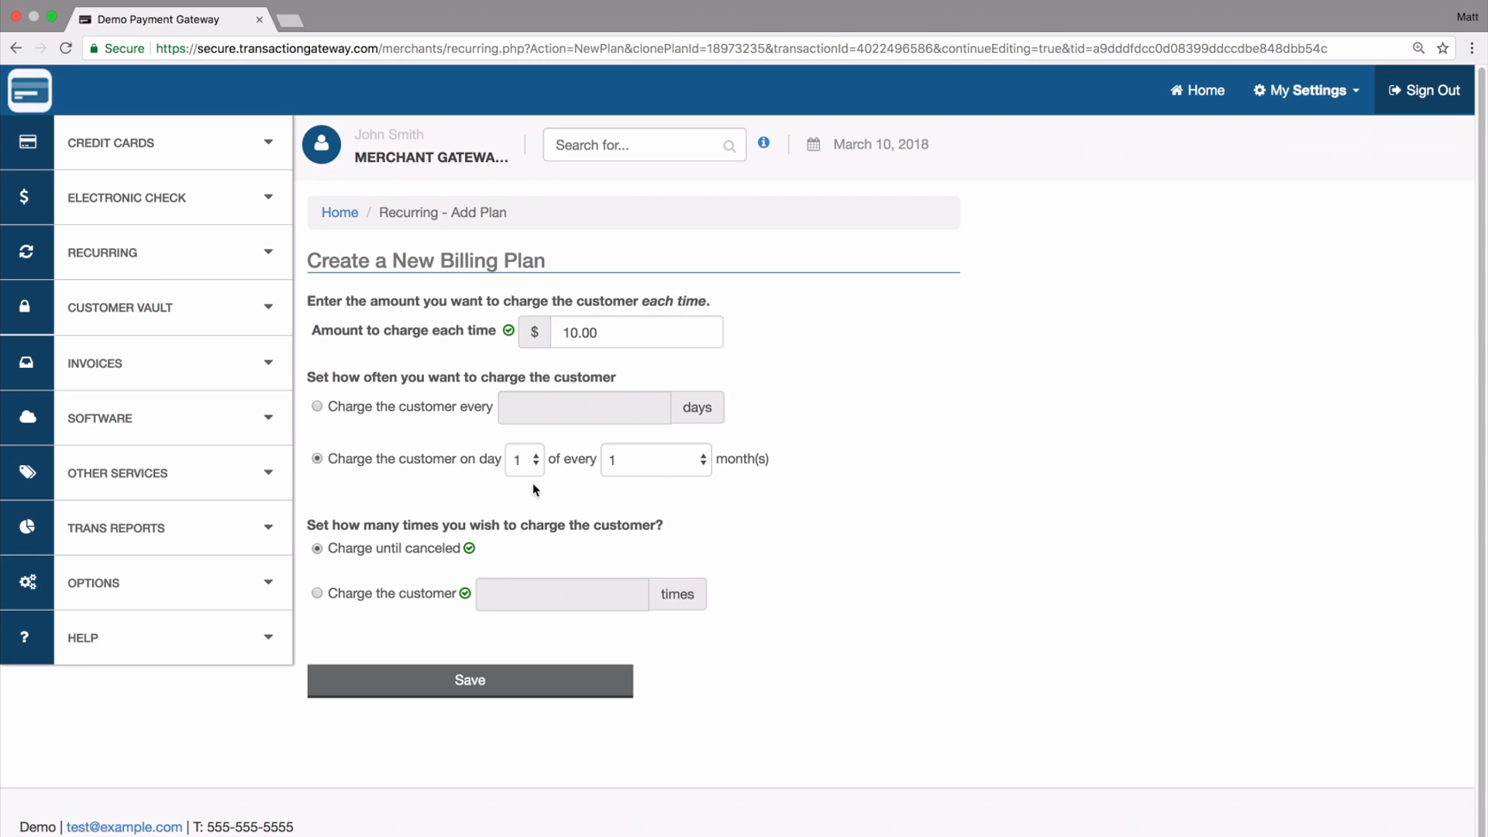
left_click(16, 48)
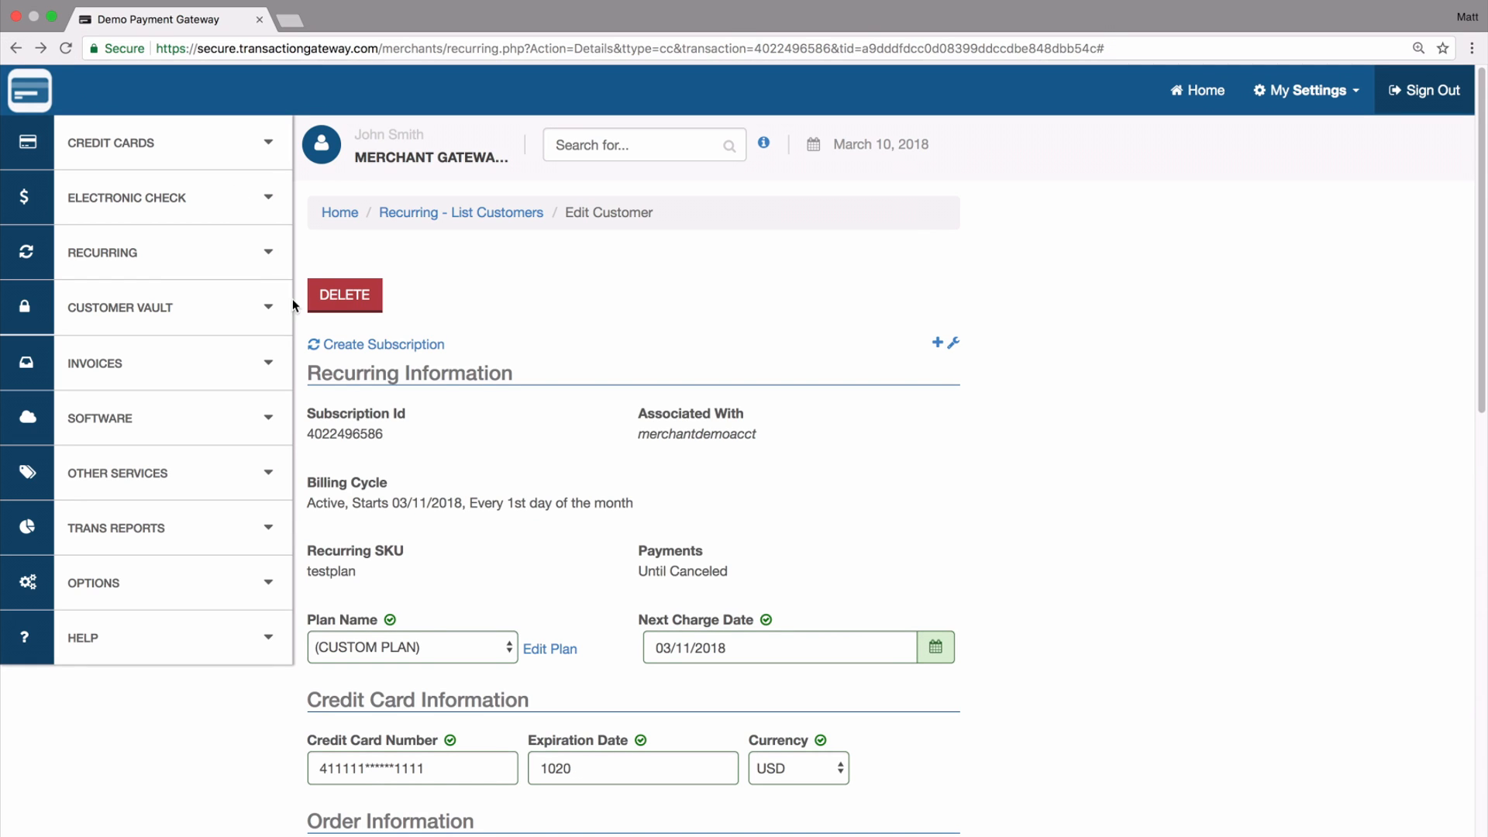
- Start deleting the customer from the subscription details and cancel the deletion
left_click(350, 299)
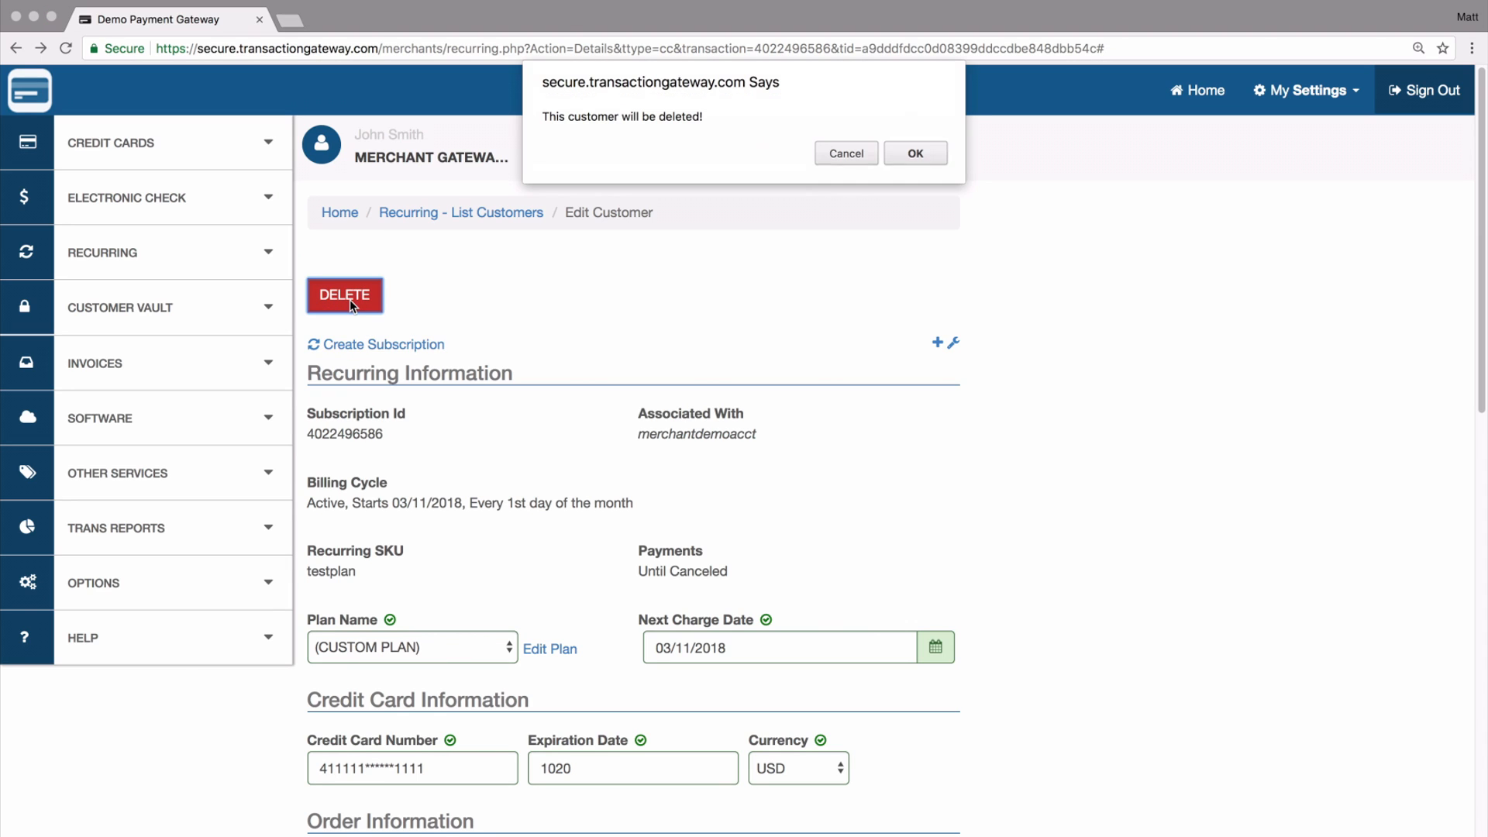
left_click(846, 154)
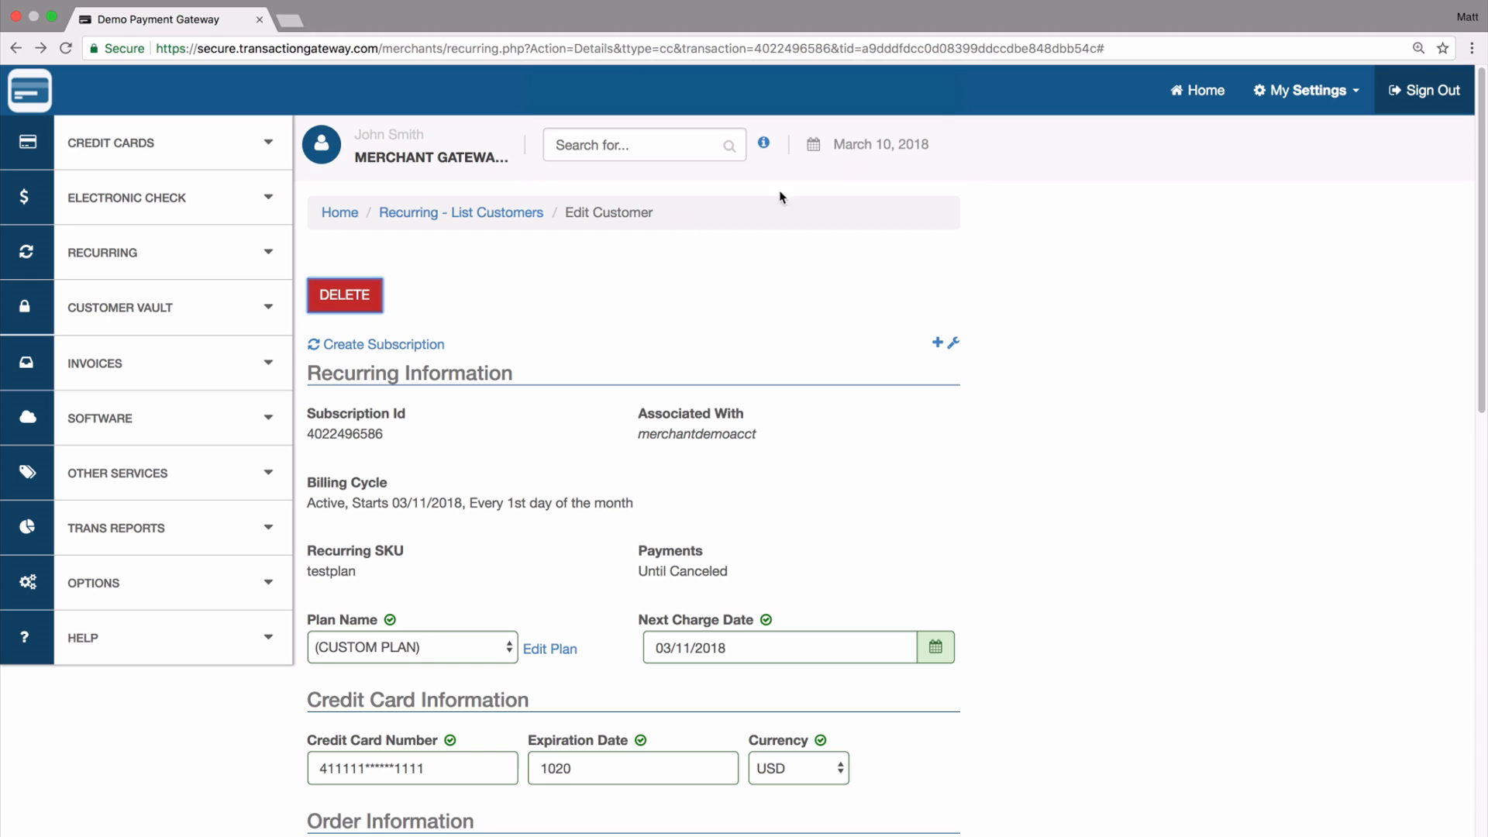
- Open "Test Plan" for editing from the list of recurring plans and review its billing settings
left_click(201, 256)
left_click(98, 427)
left_click(336, 379)
scroll(336, 383, "down", 5)
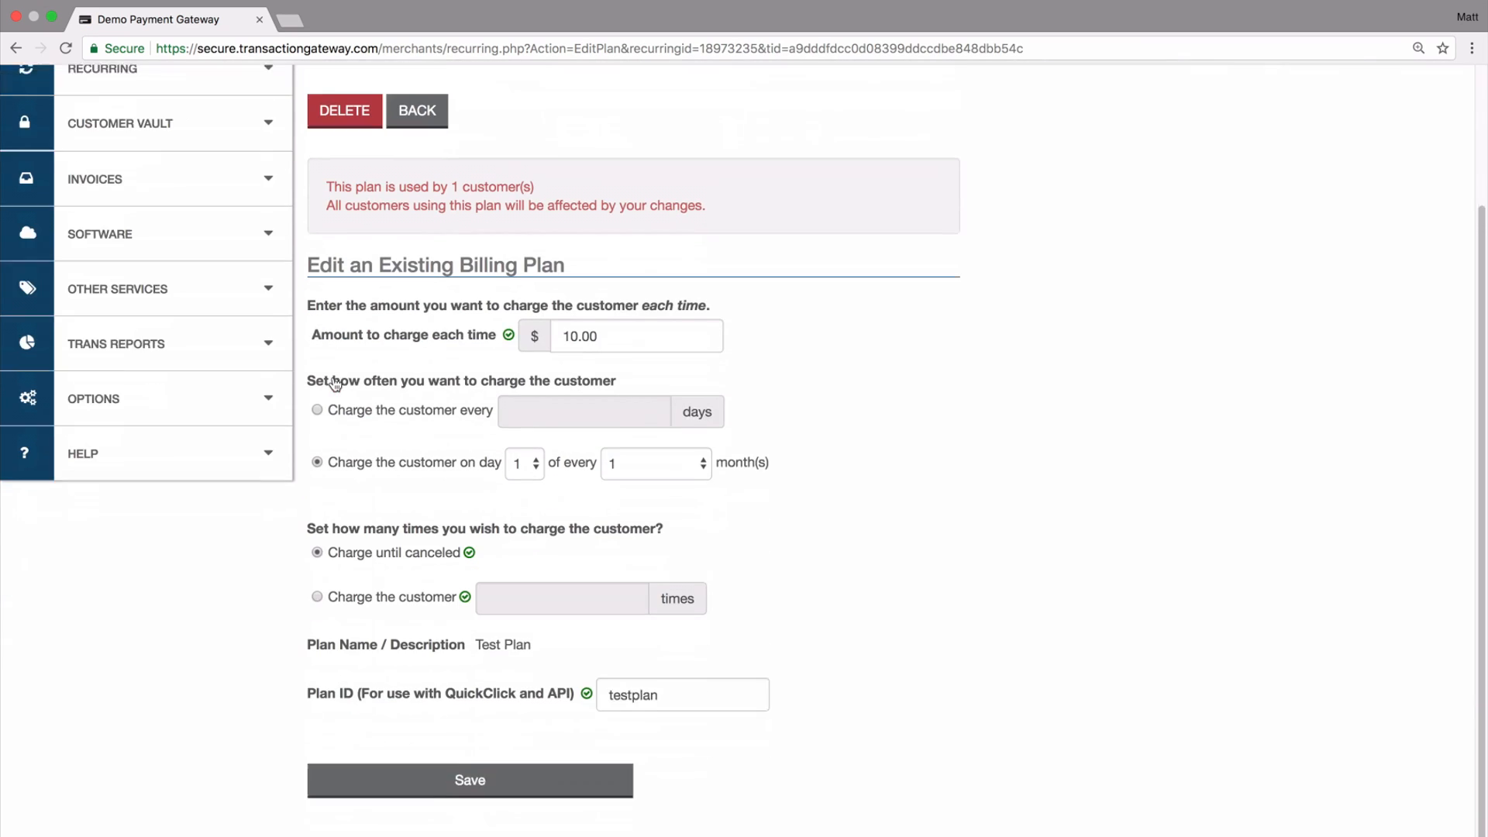
scroll(481, 433, "up", 5)
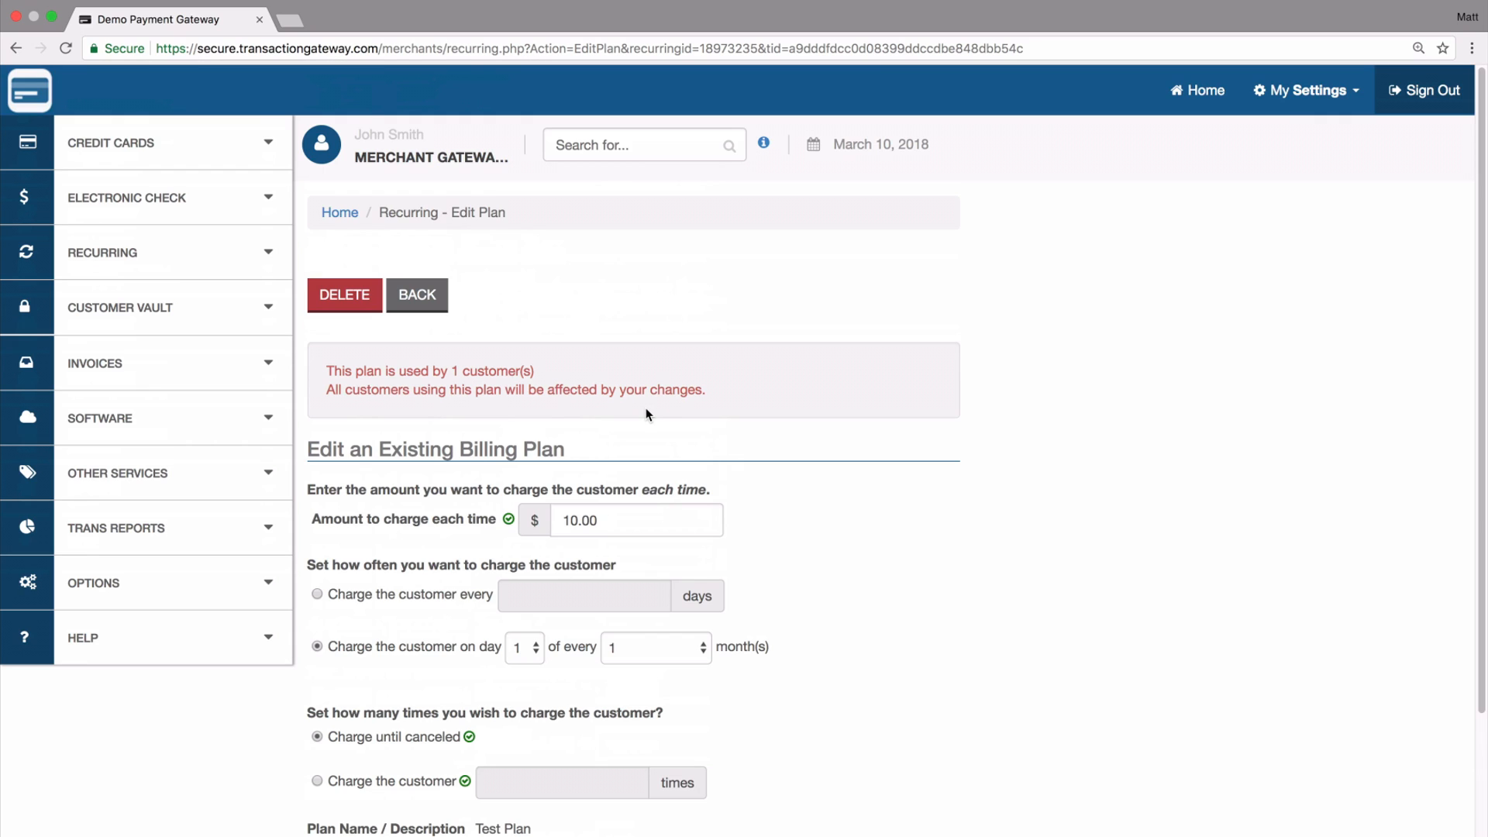
- Delete "Test Plan" together with all customers using the old plan
left_click(361, 309)
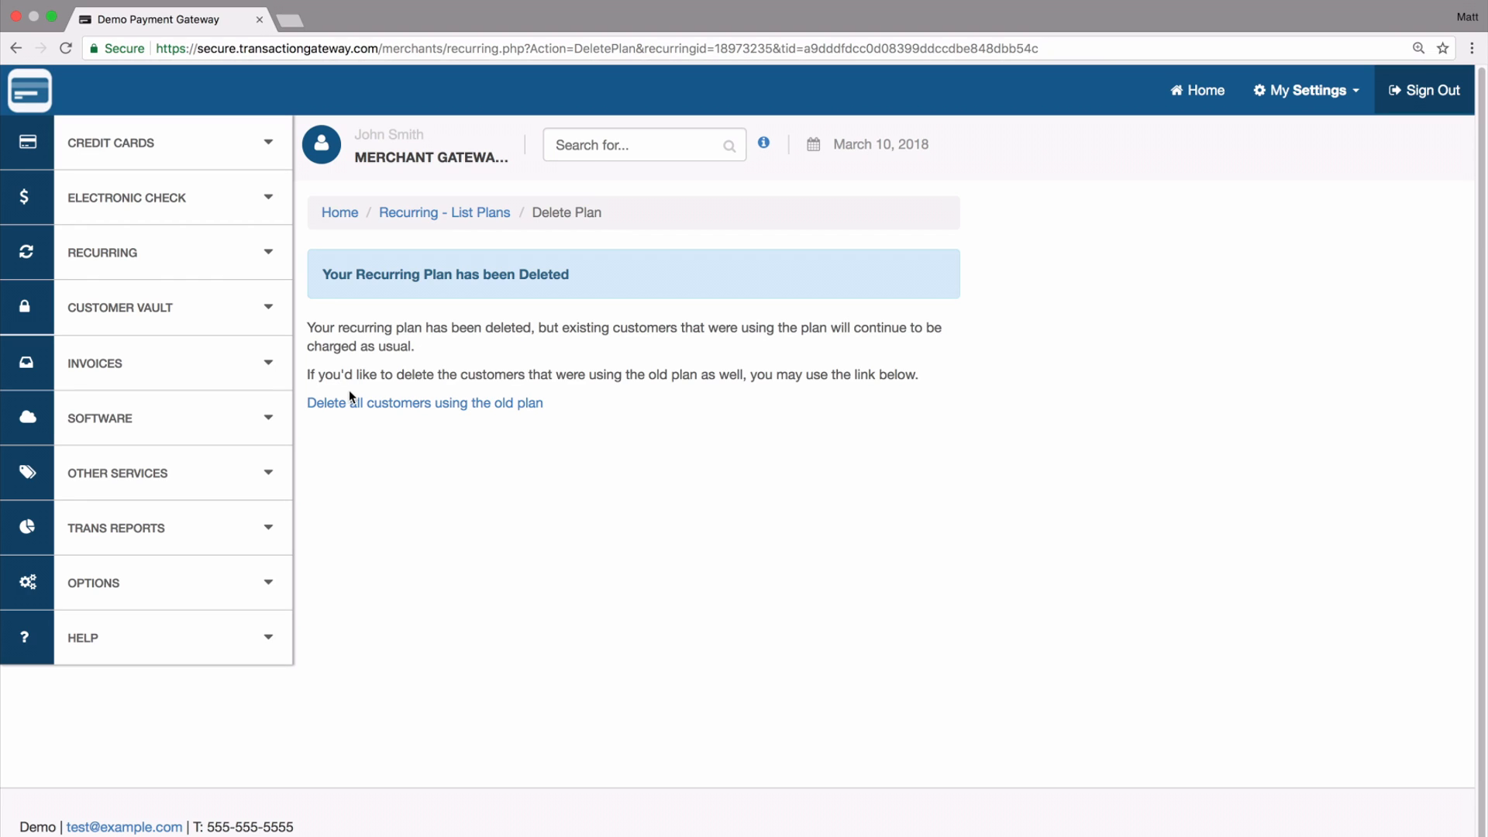
left_click(406, 404)
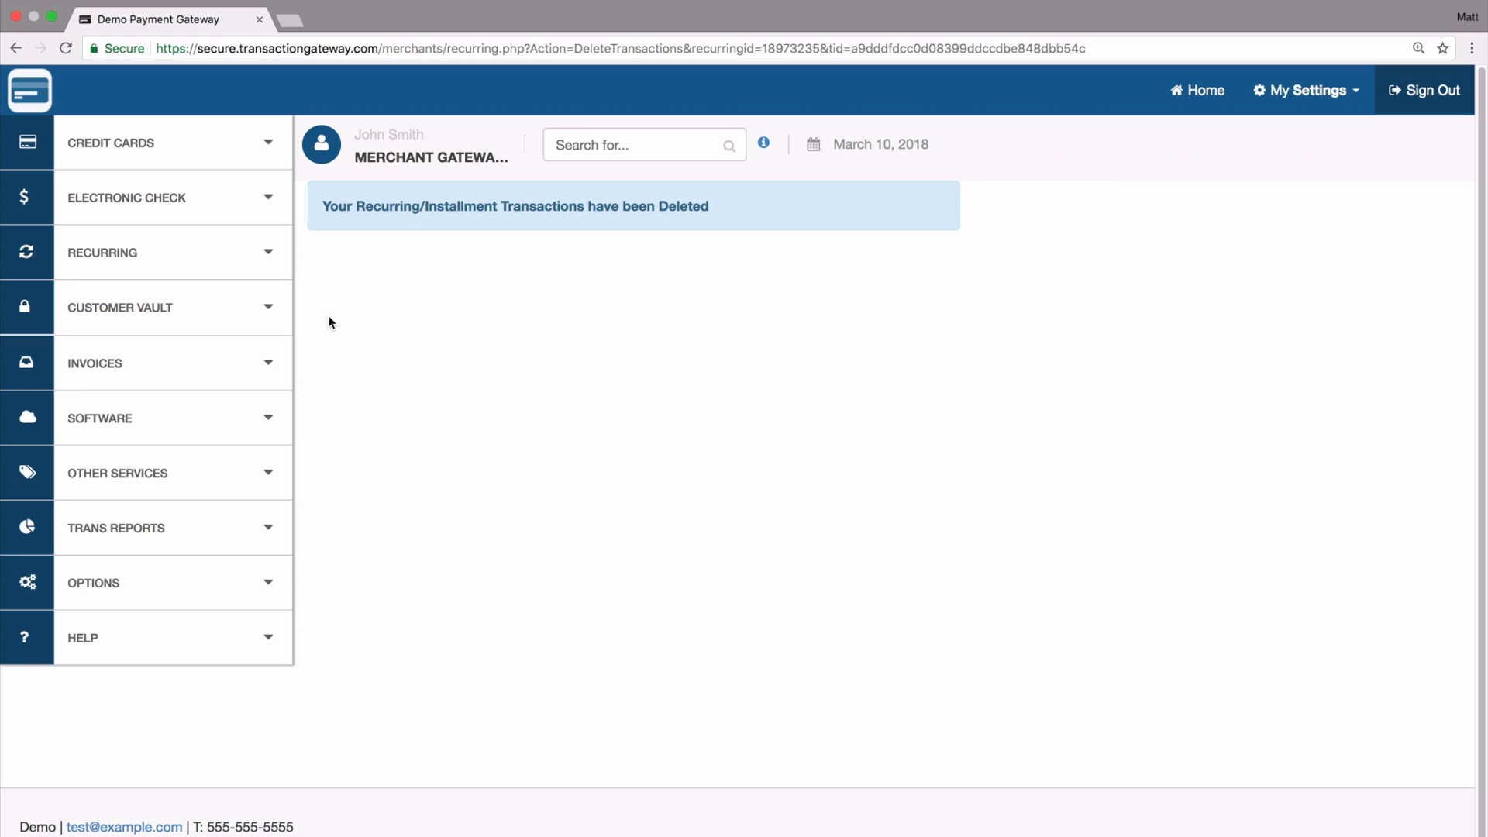
- Show the available recurring billing options
left_click(209, 259)
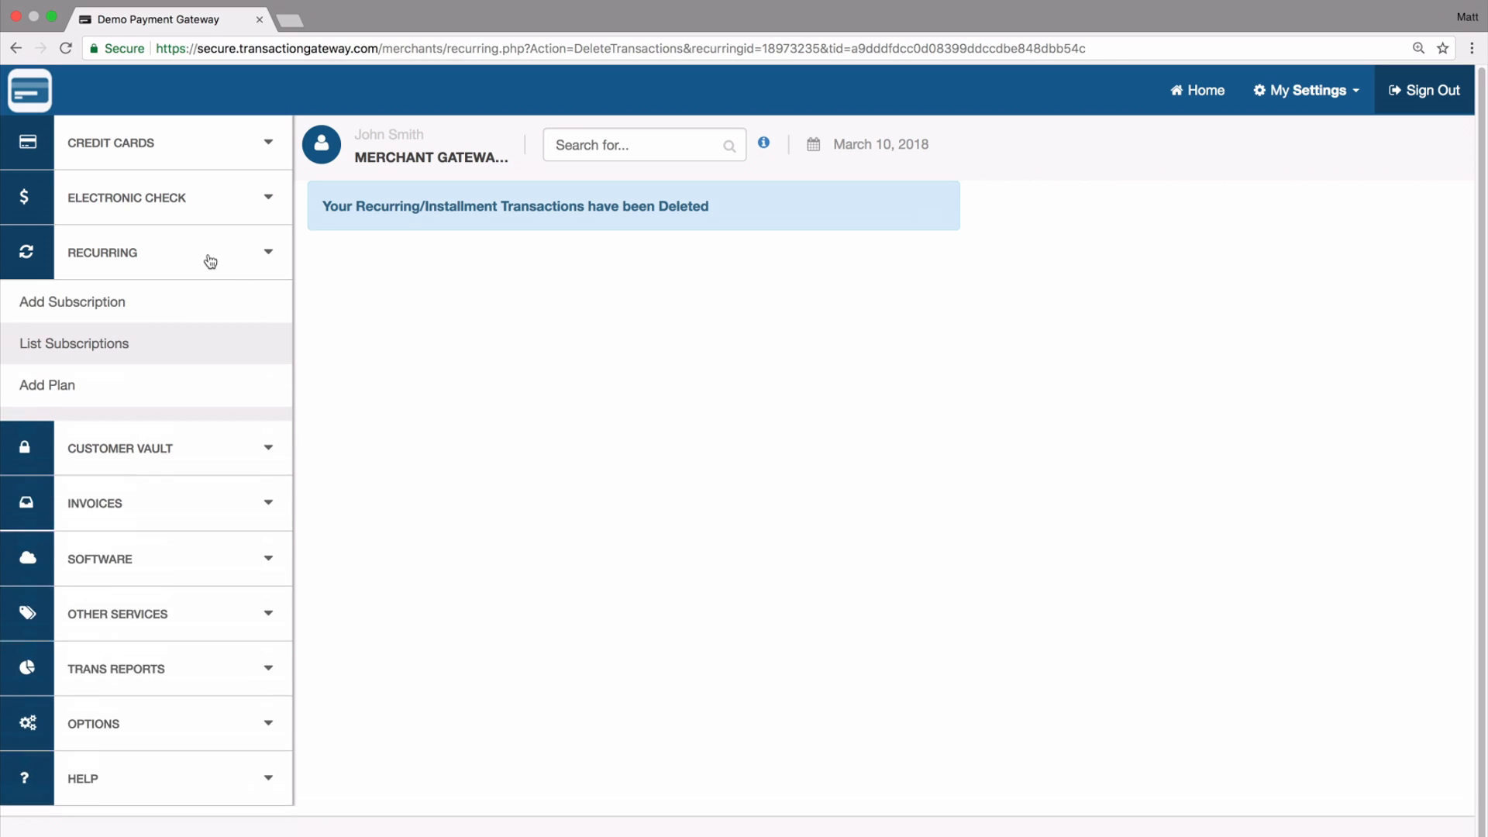